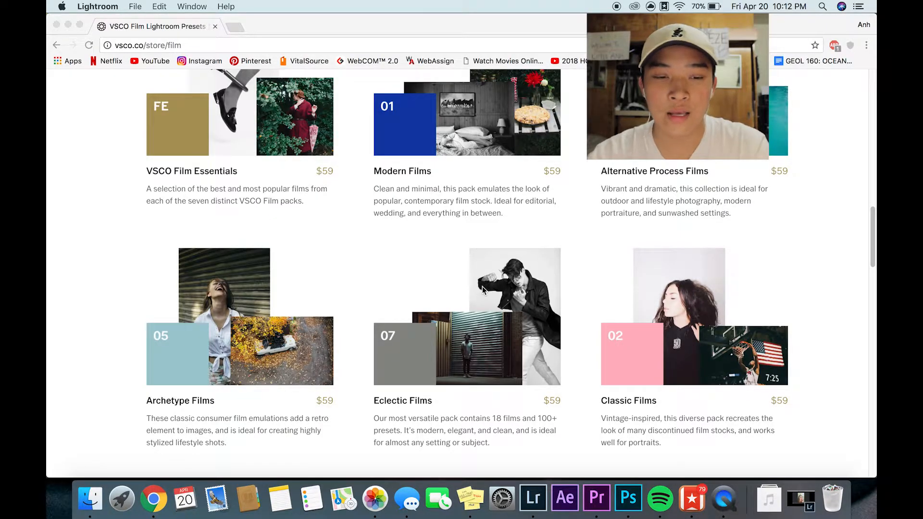
- Look through the VSCO desktop film packs and the preset sample photos on the store page
scroll(483, 289, "down", 10)
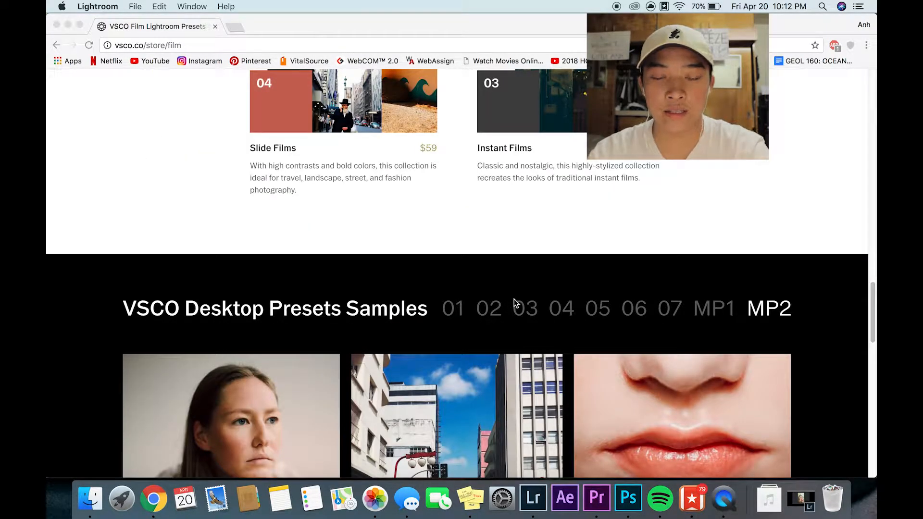
scroll(462, 336, "up", 12)
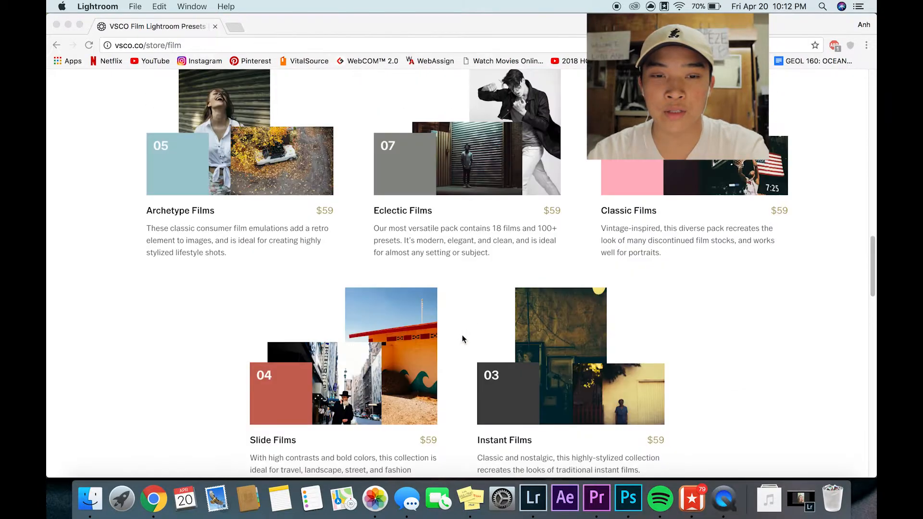
scroll(465, 330, "down", 12)
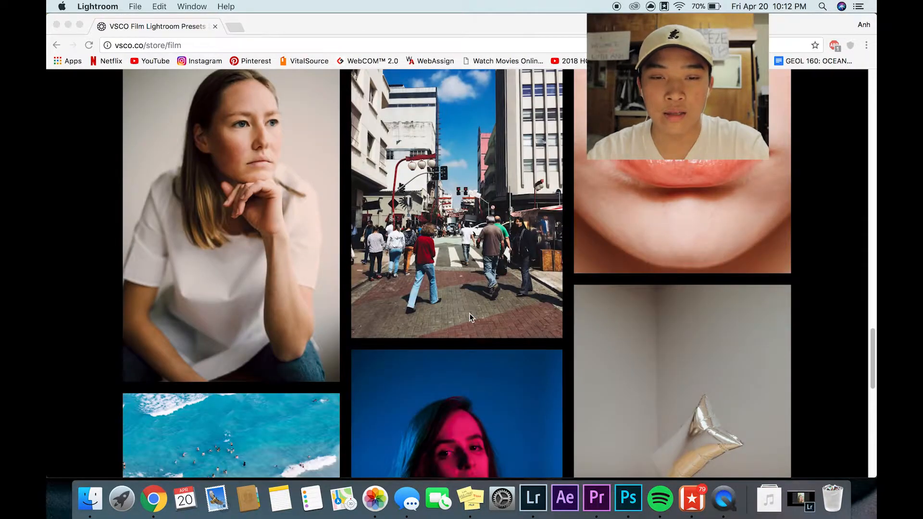
scroll(564, 290, "up", 3)
scroll(563, 290, "down", 5)
scroll(532, 325, "down", 5)
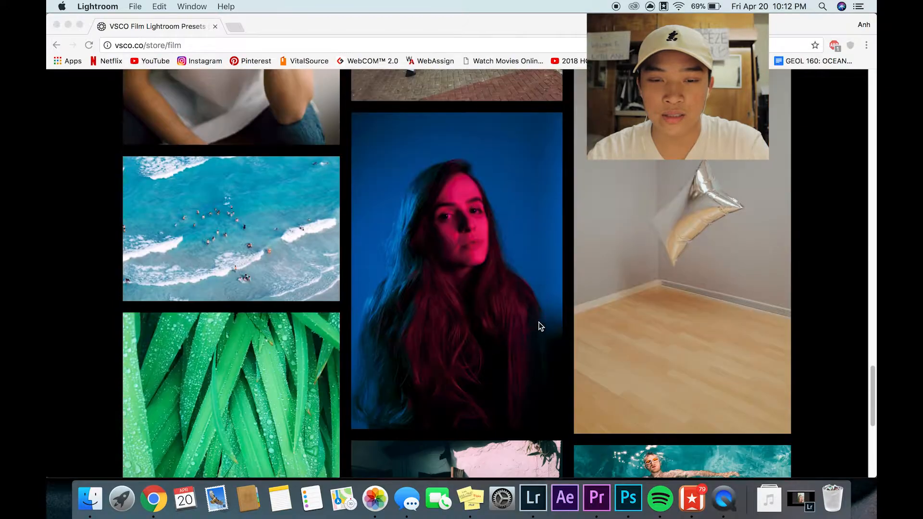
scroll(660, 301, "up", 15)
scroll(660, 301, "up", 15)
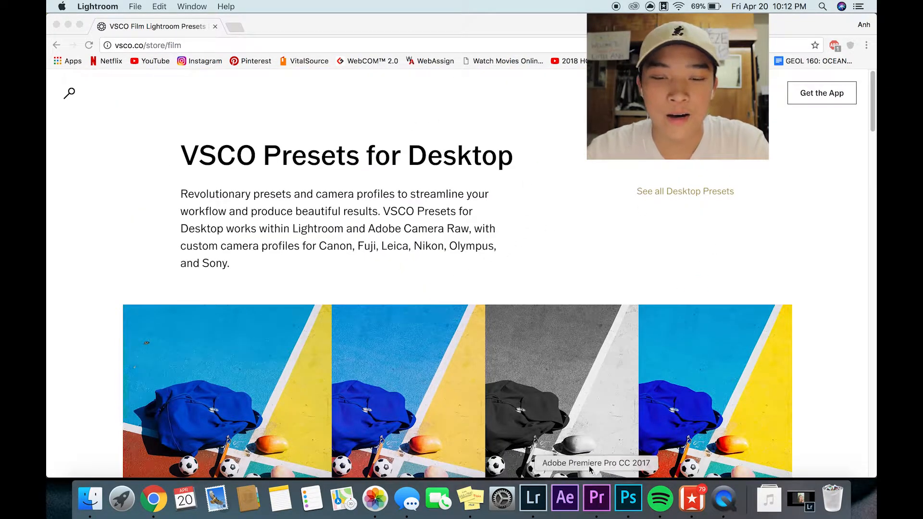
- Switch to Lightroom and view the imported portrait photos one after another
left_click(533, 498)
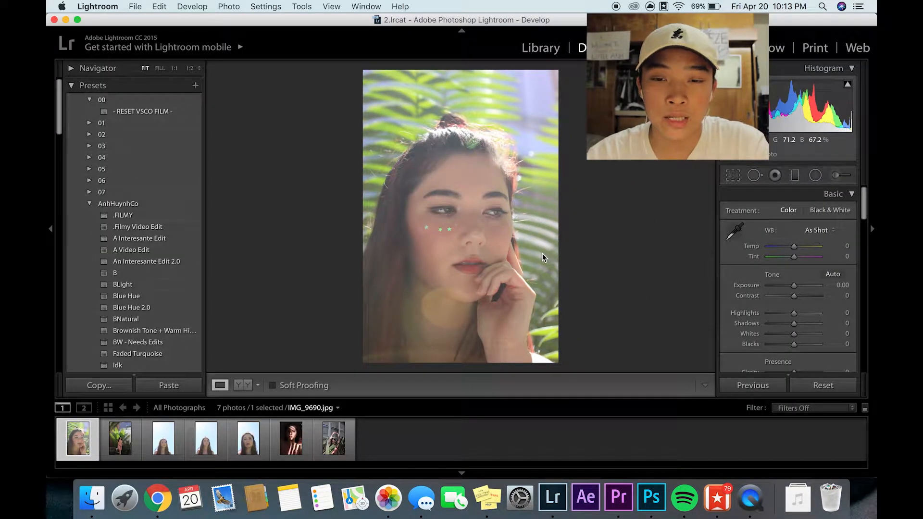
key("Right")
key("Right")
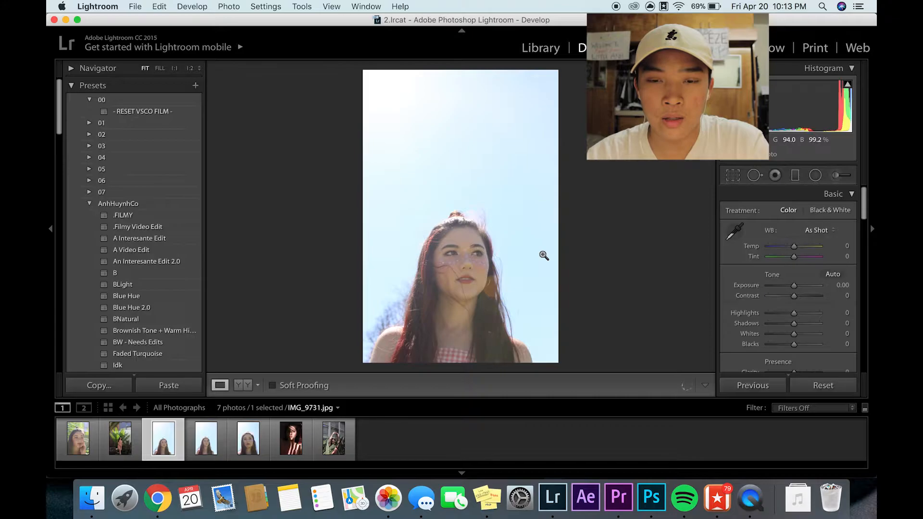
key("Right")
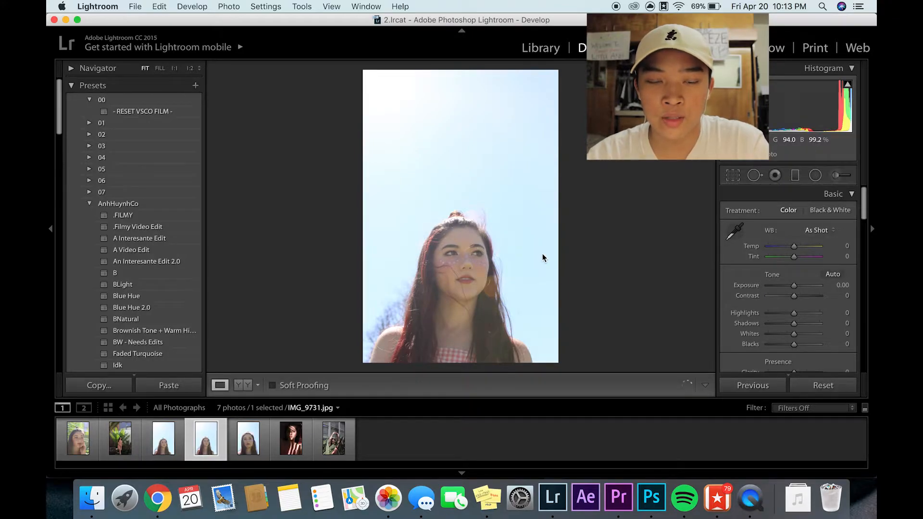
key("Right")
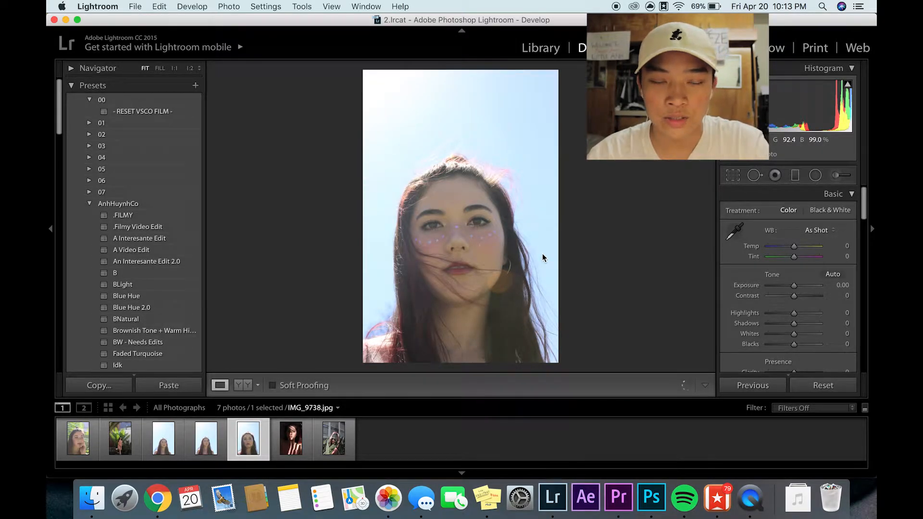
key("Right")
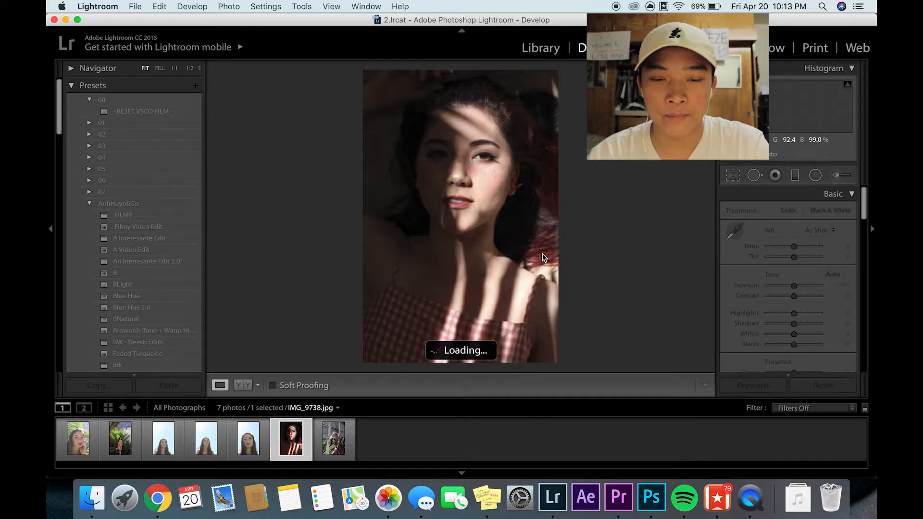
key("Right")
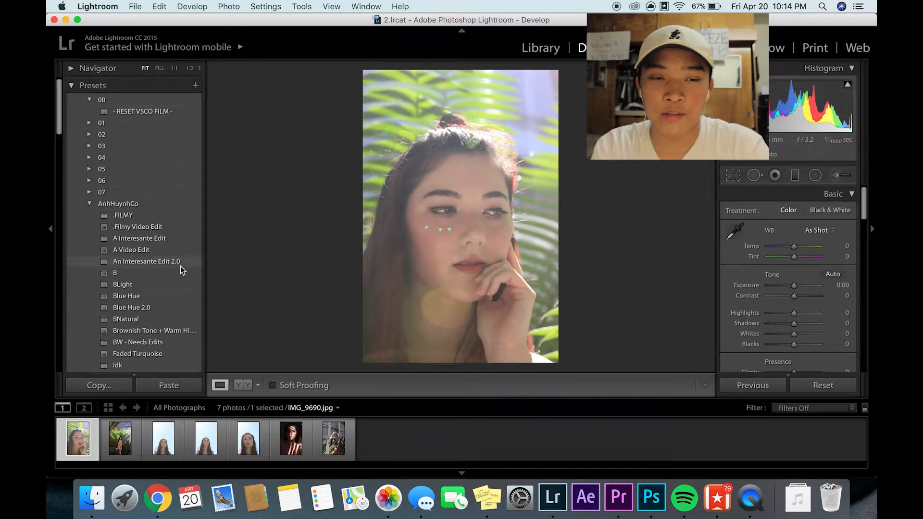
- Look through the available preset folders, including the presets in VSCO pack 02
scroll(180, 267, "down", 5)
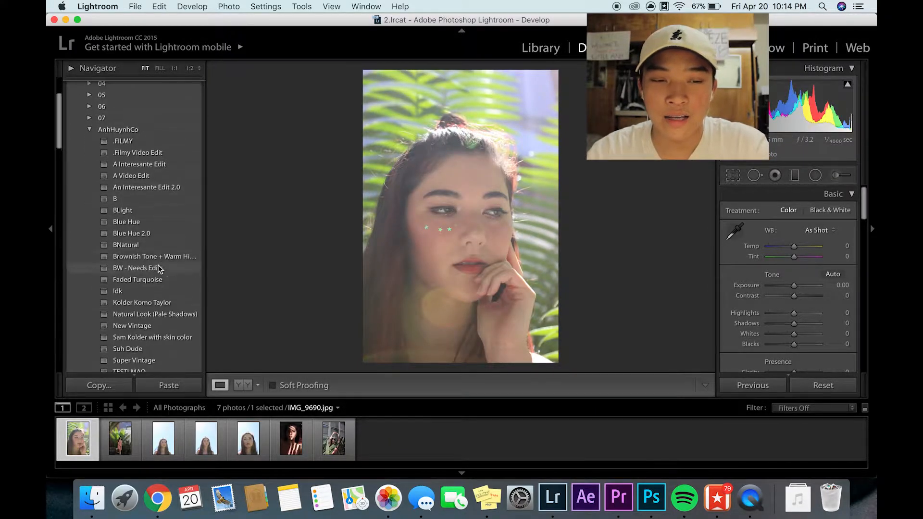
scroll(158, 264, "up", 4)
scroll(158, 264, "up", 1)
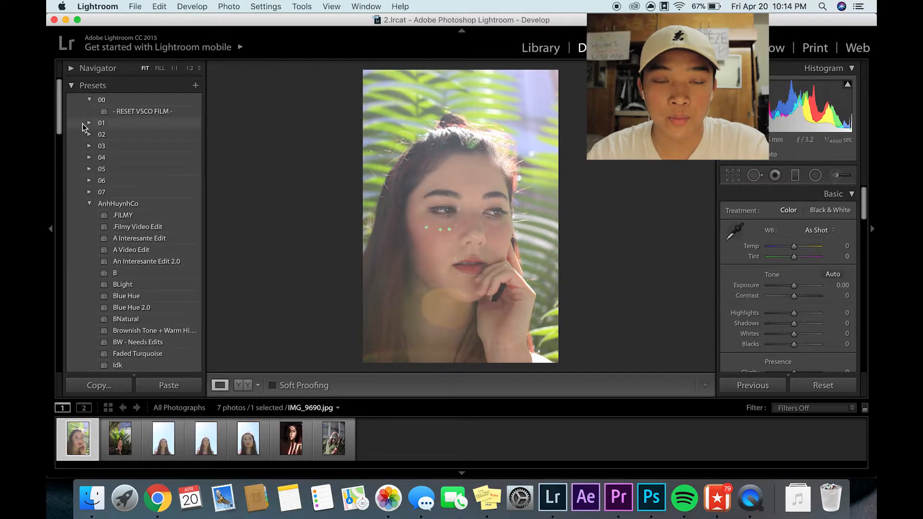
left_click(89, 135)
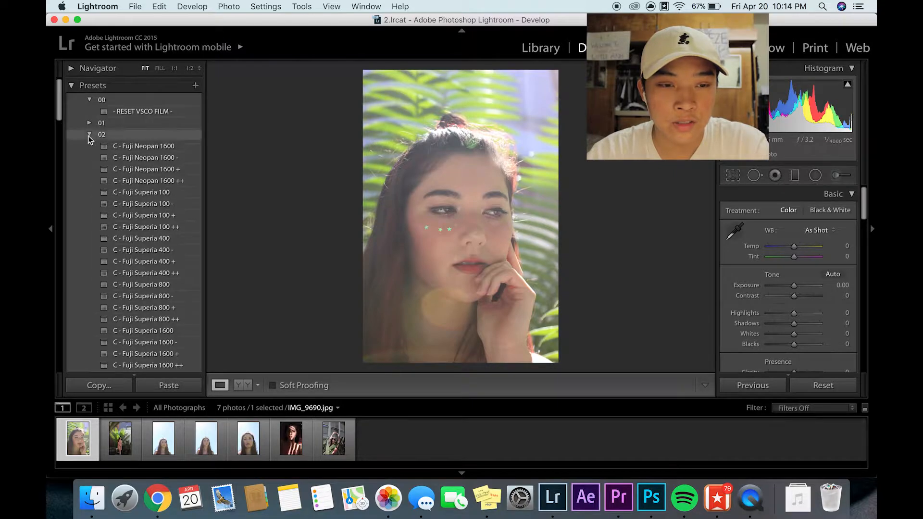
left_click(89, 135)
- Try the Kodak T-MAX 3200 +, Kodak Portra 160 - 2 and Fuji 400H 2 presets from pack 01 on IMG_9690.jpg
left_click(89, 123)
scroll(111, 181, "down", 8)
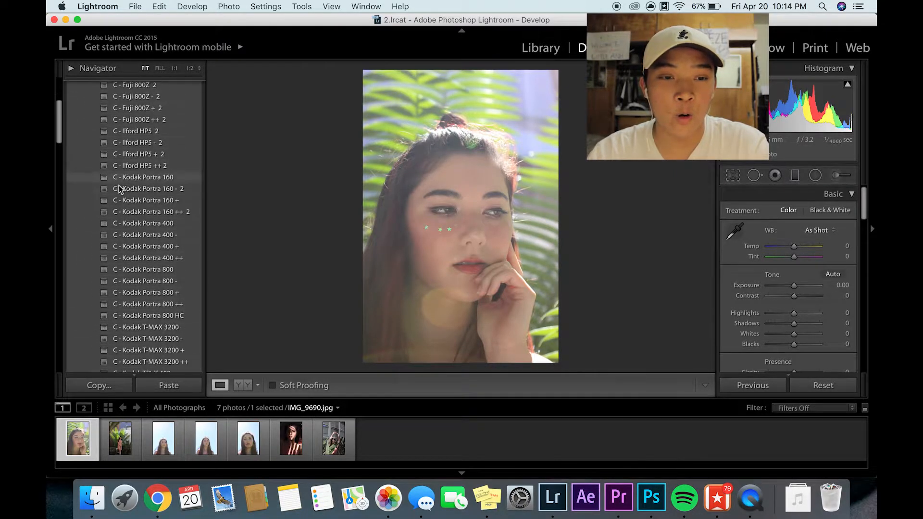
left_click(150, 212)
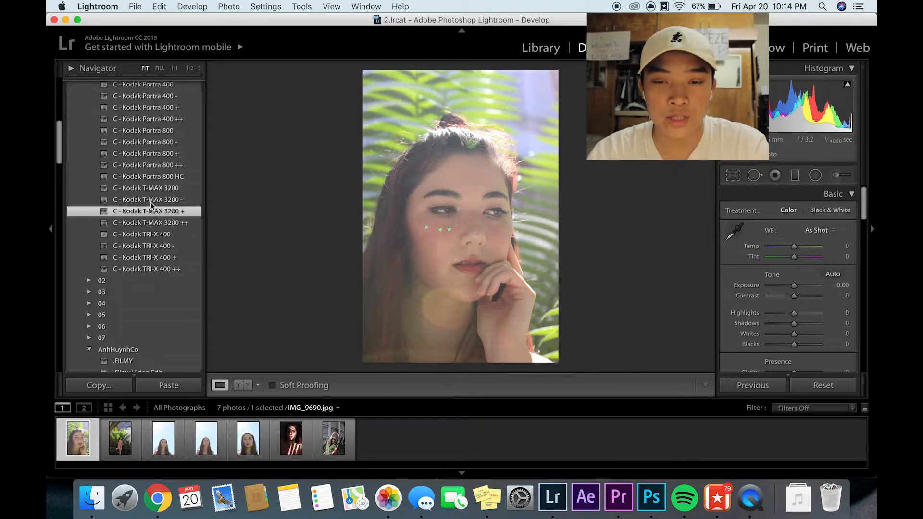
scroll(148, 172, "up", 4)
left_click(149, 172)
scroll(149, 181, "up", 10)
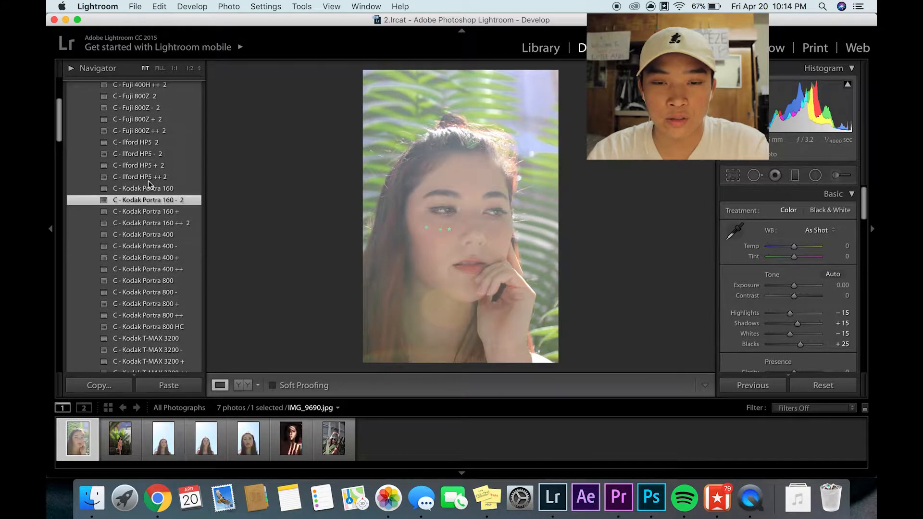
left_click(148, 180)
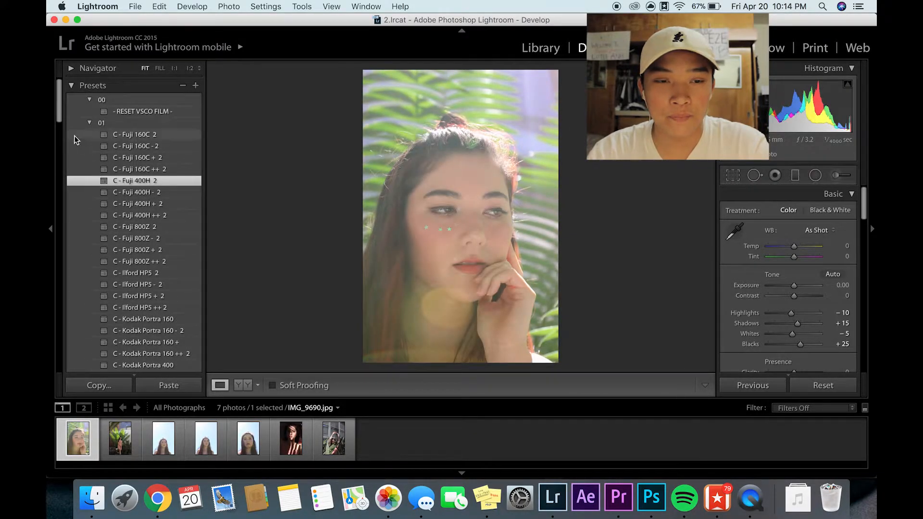
- Collapse preset pack 01 and apply the custom .FILMY preset to IMG_9690.jpg
left_click(88, 124)
left_click(122, 215)
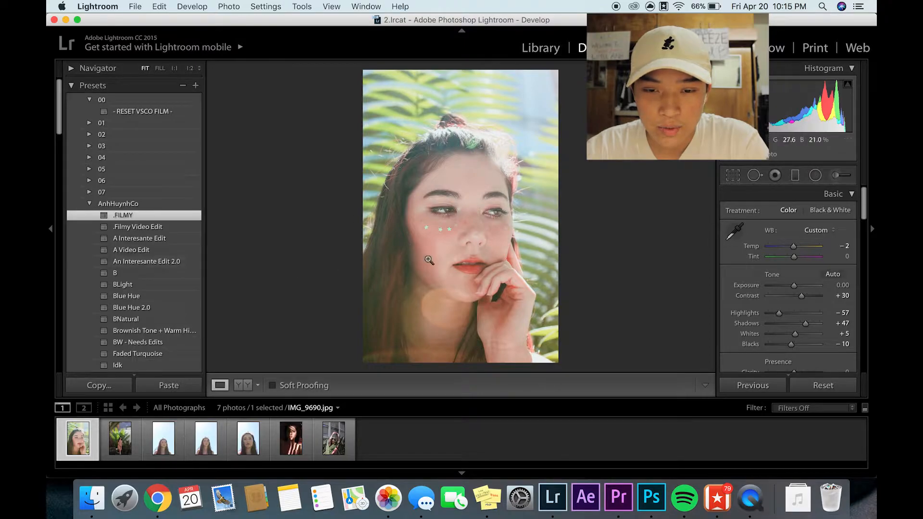
left_click_drag(528, 121, 409, 278)
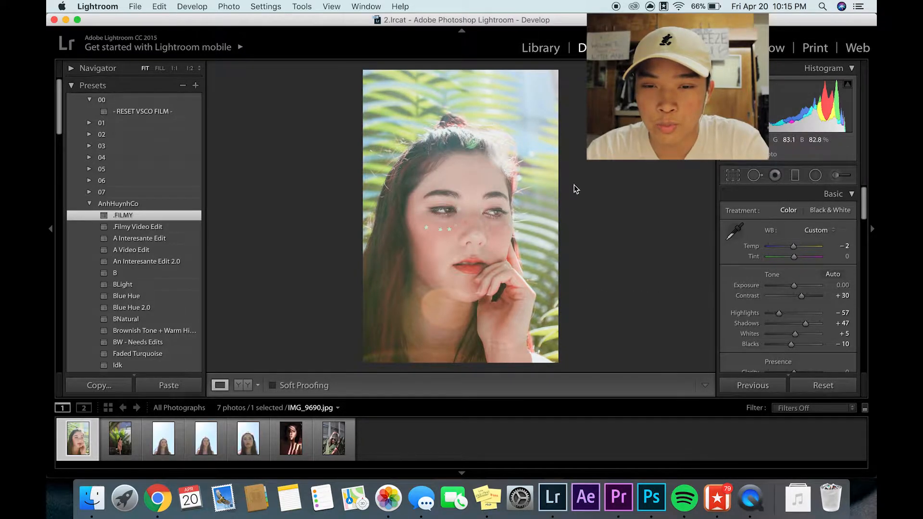
- Set the tone curve regions to Lights -38, Darks -28 and Shadows -15, checking the face up close
scroll(779, 286, "down", 5)
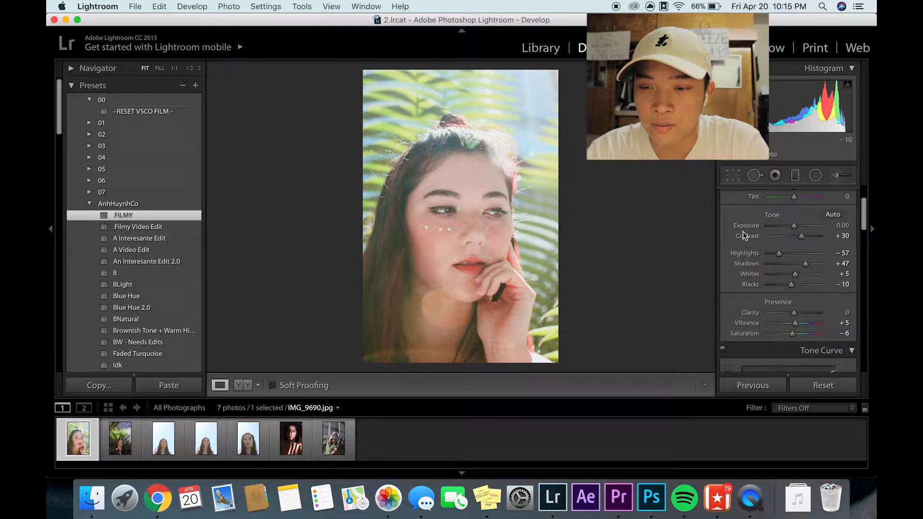
scroll(767, 313, "down", 5)
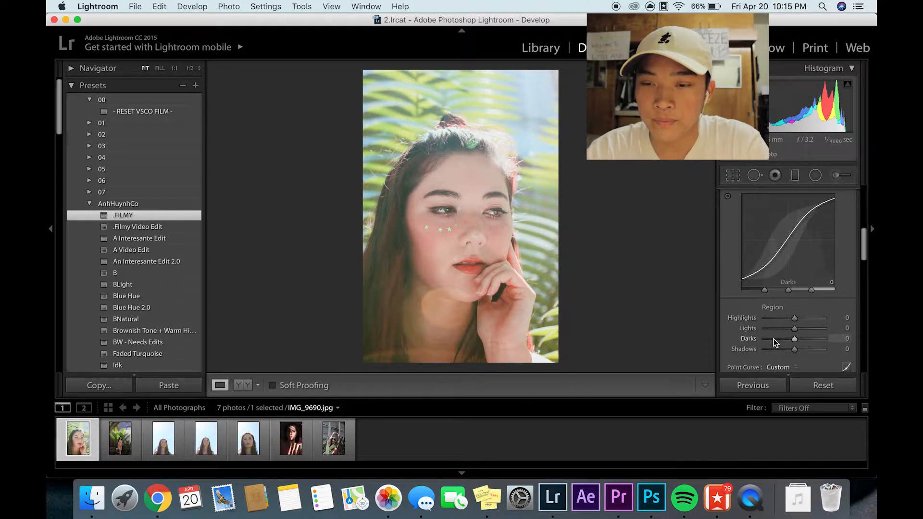
left_click_drag(794, 328, 782, 337)
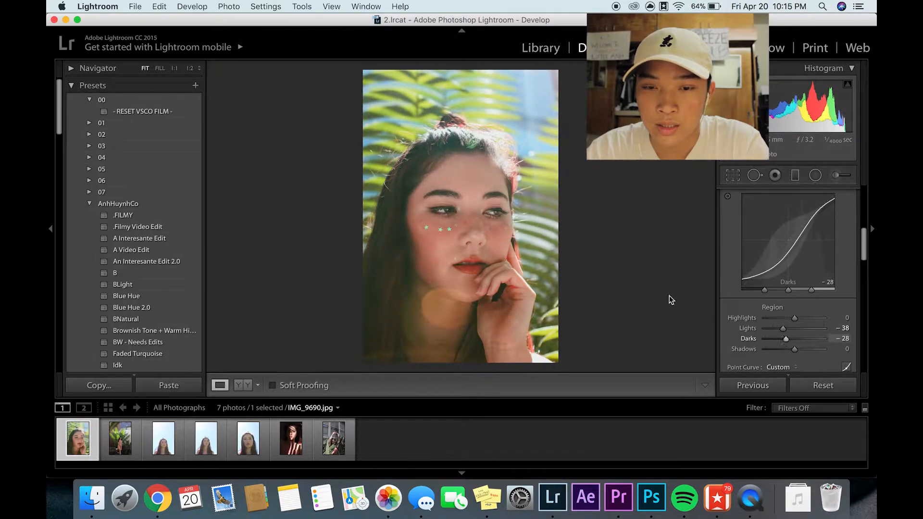
left_click(475, 219)
left_click(435, 232)
scroll(792, 336, "down", 2)
left_click_drag(794, 297, 788, 297)
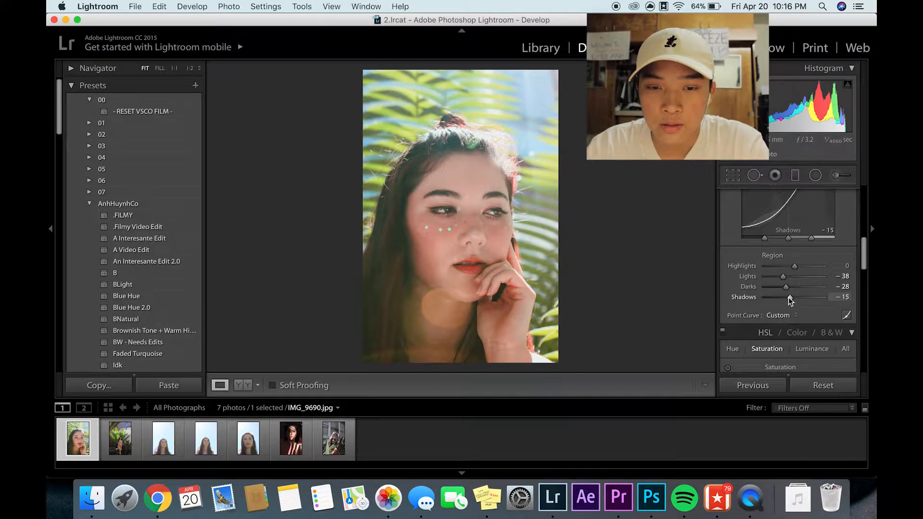
left_click(522, 239)
scroll(494, 158, "down", 6)
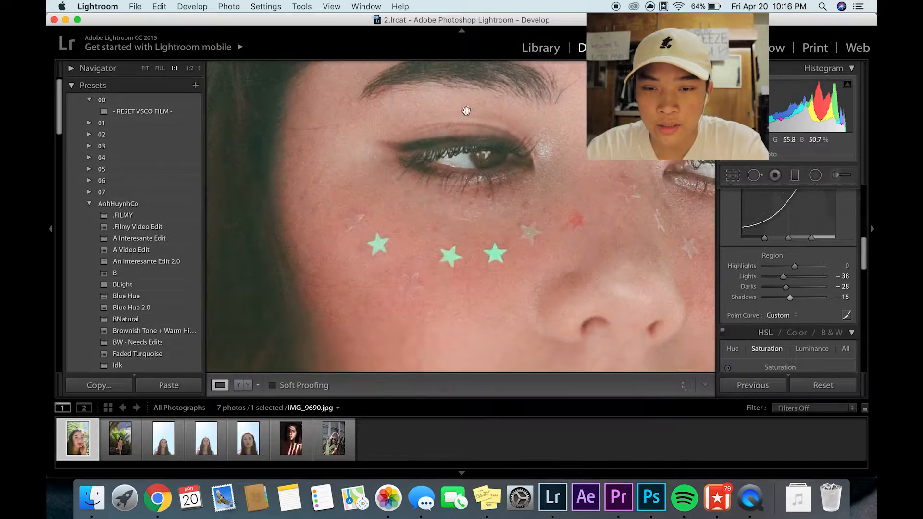
scroll(470, 183, "right", 5)
scroll(529, 193, "right", 3)
left_click(495, 194)
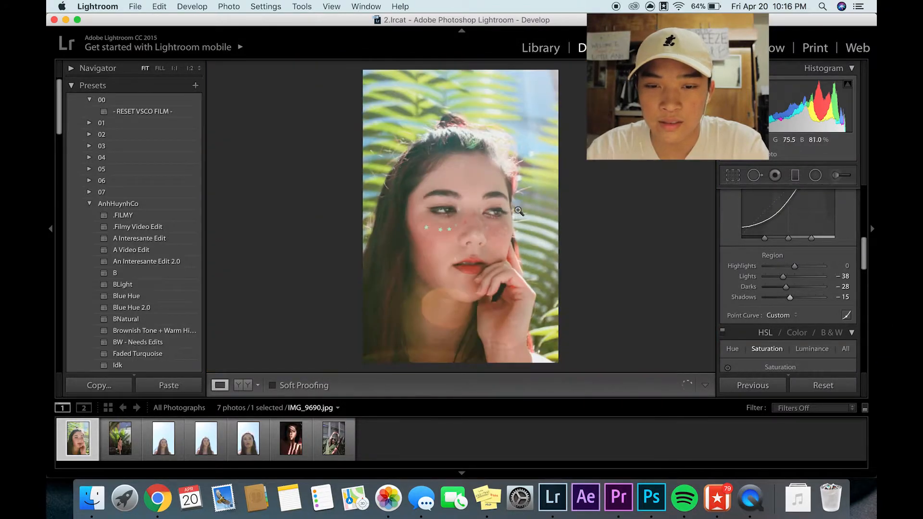
- Shift the hue of the fern leaves with the targeted adjustment tool to Yellow -24 and Green -11
scroll(165, 287, "down", 10)
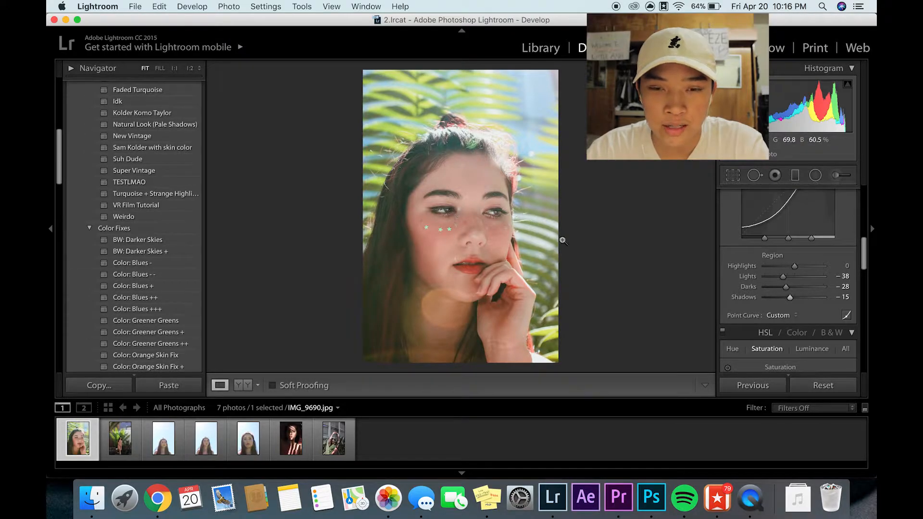
scroll(748, 305, "down", 3)
scroll(752, 293, "down", 3)
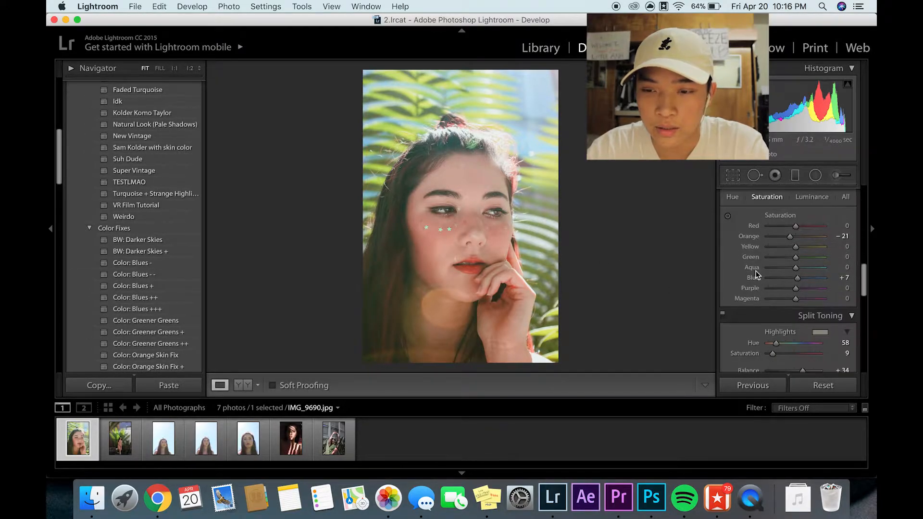
left_click(735, 199)
left_click(727, 218)
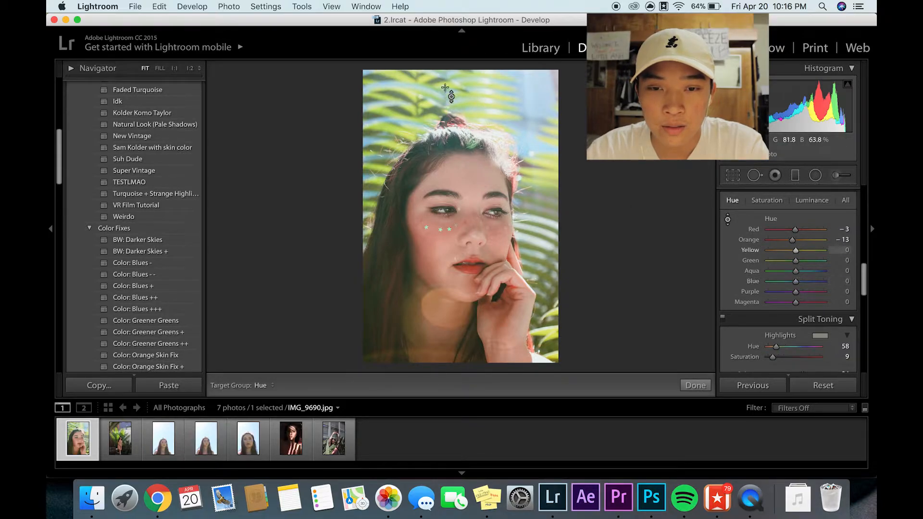
mouse_move(451, 95)
left_mouse_down()
mouse_move(451, 52)
mouse_move(451, 100)
left_mouse_up()
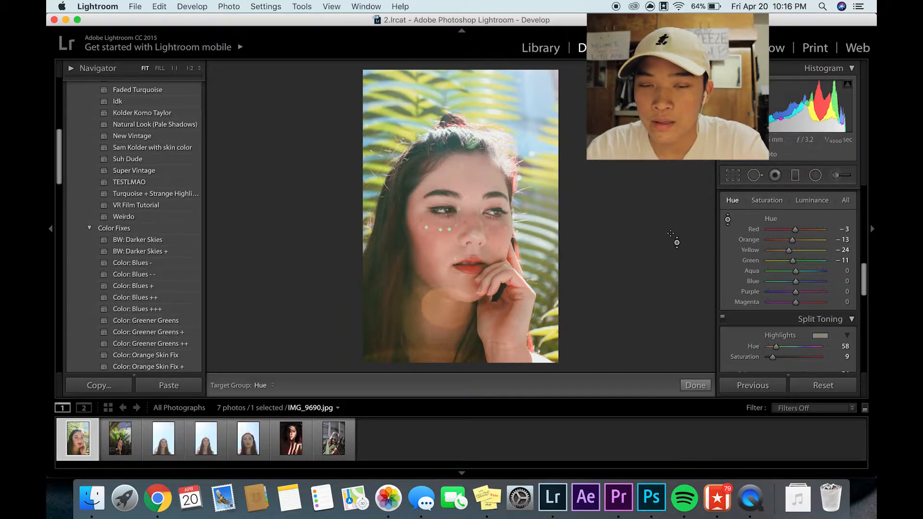
- Show the HSL saturation values and apply the Tone: Creamy Highlights preset from Color Fixes
left_click(766, 200)
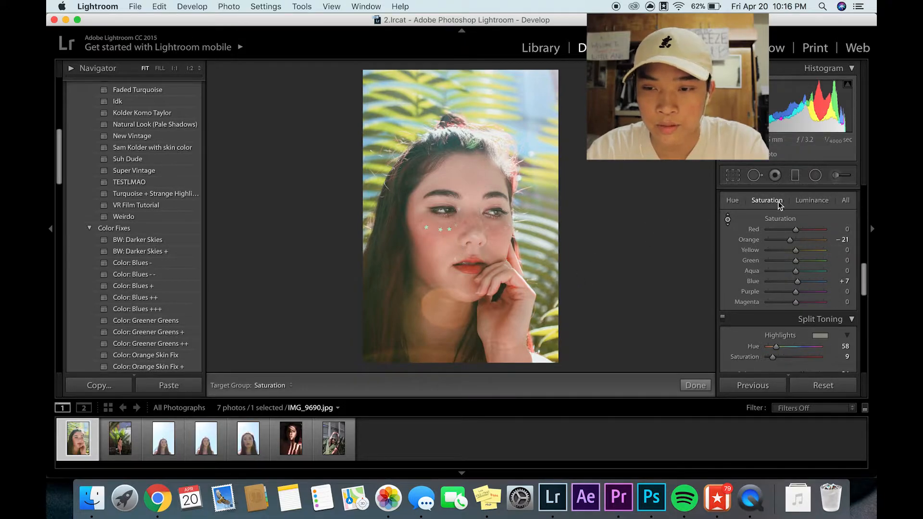
scroll(136, 268, "down", 5)
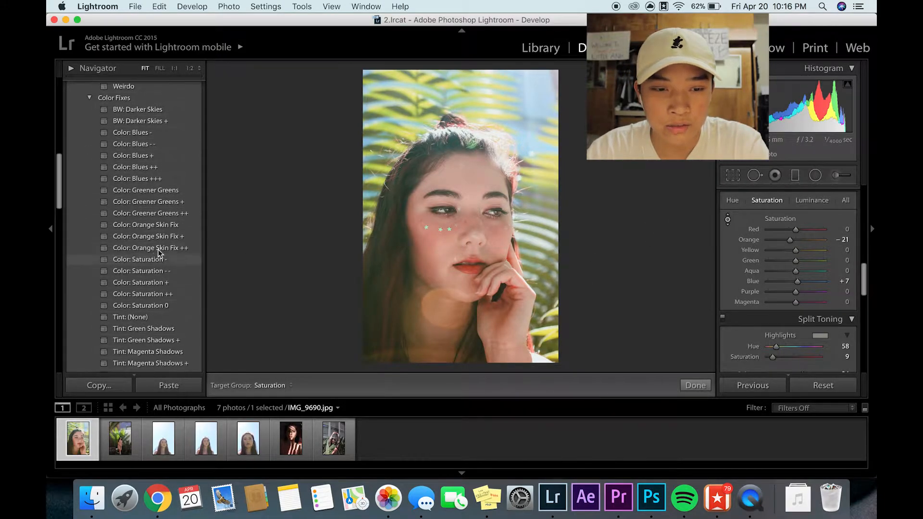
scroll(84, 258, "down", 3)
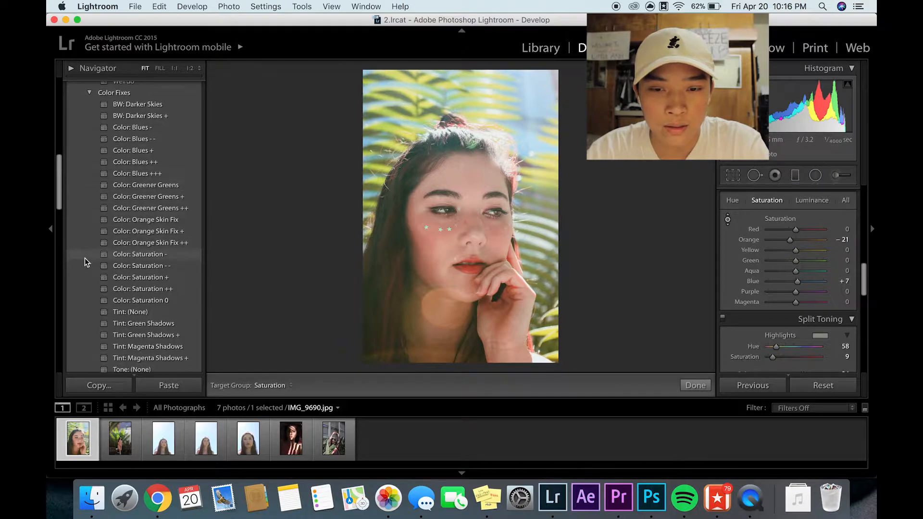
scroll(128, 261, "down", 10)
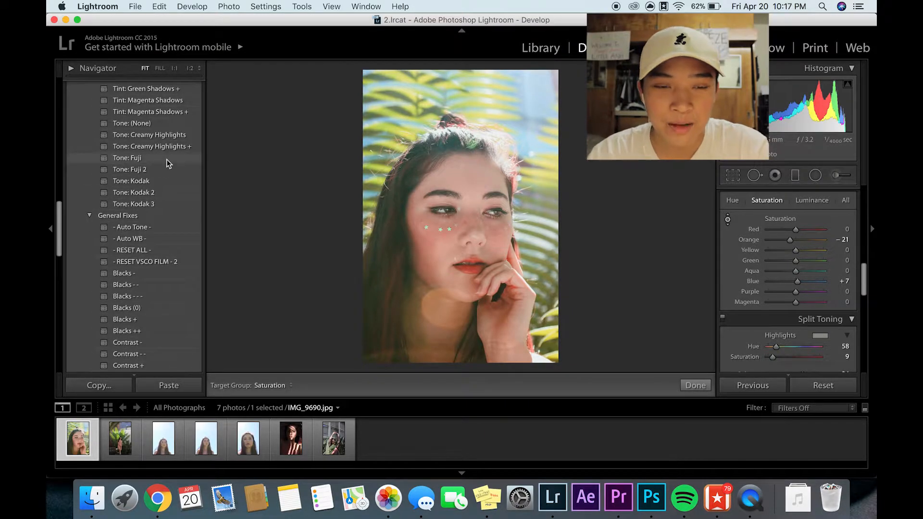
left_click(173, 135)
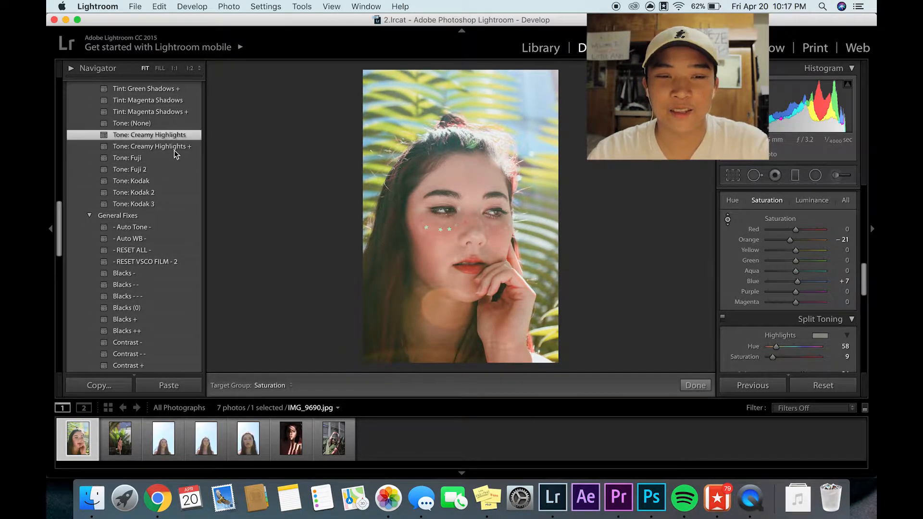
- Try the Tone: Fuji, Tone: Kodak and Tone: Kodak 2 presets on the portrait and undo them
left_click(174, 162)
left_click(171, 181)
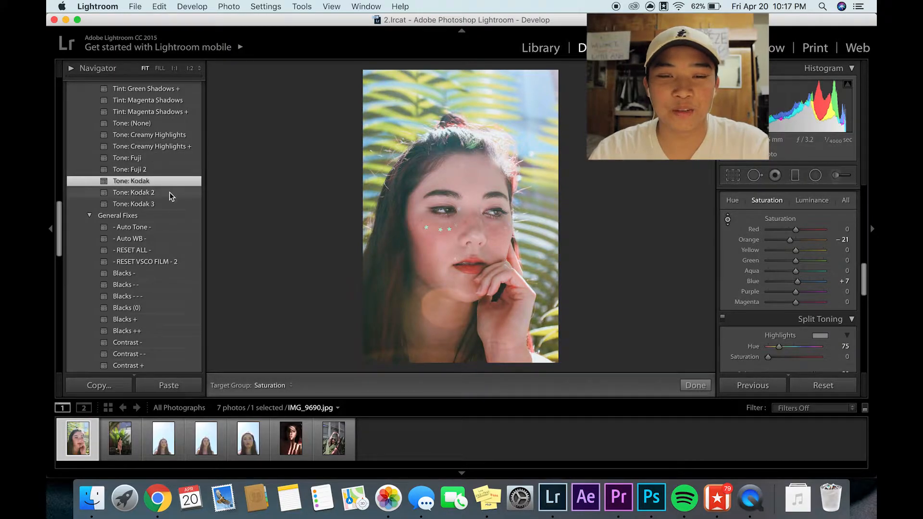
left_click(176, 192)
key("super+z")
scroll(161, 261, "down", 2)
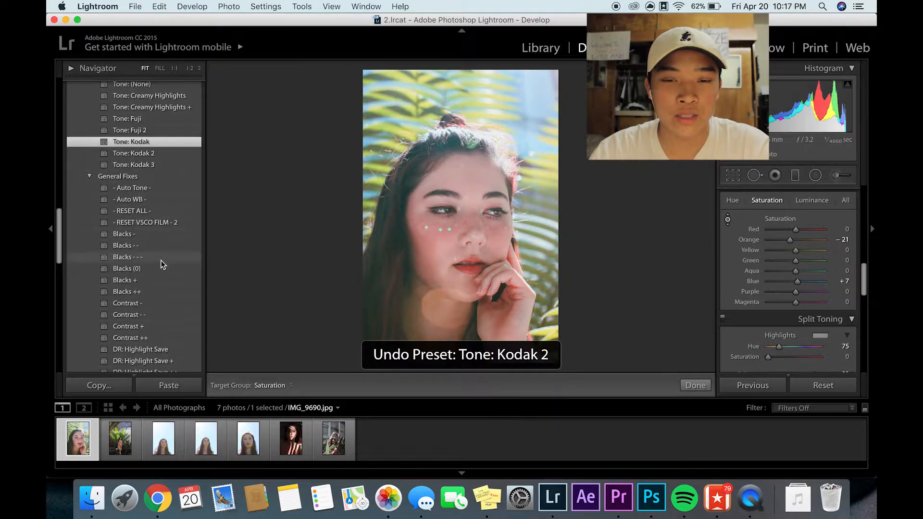
key("super+z")
key("super+z")
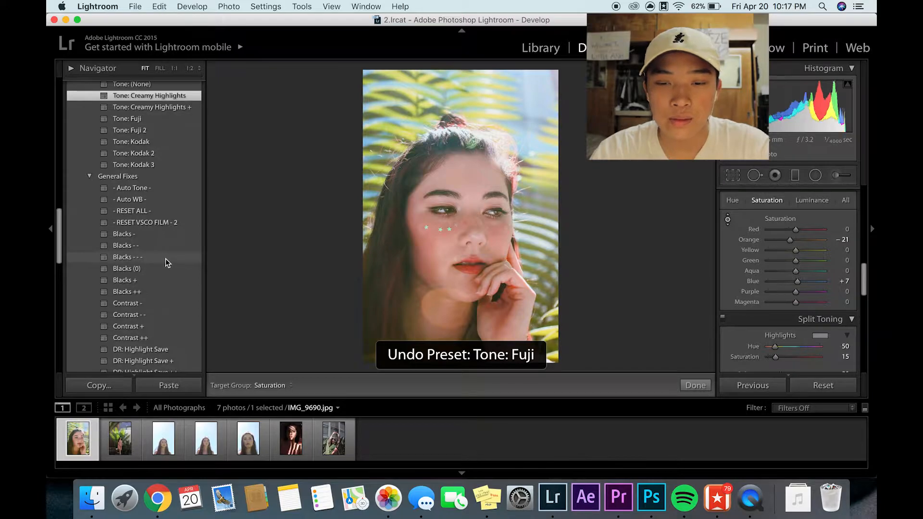
key("super+z")
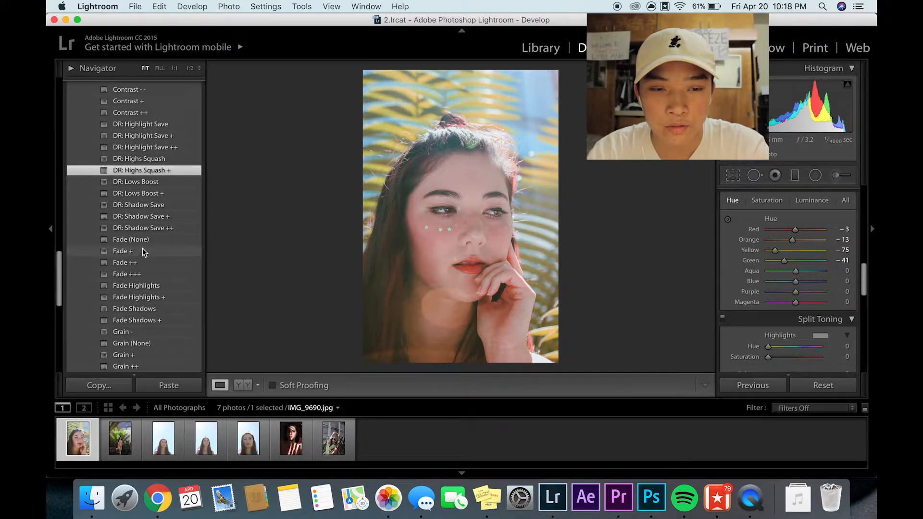
- Try the Fade + and Fade (None) presets on the portrait and undo both
left_click(145, 250)
left_click(145, 240)
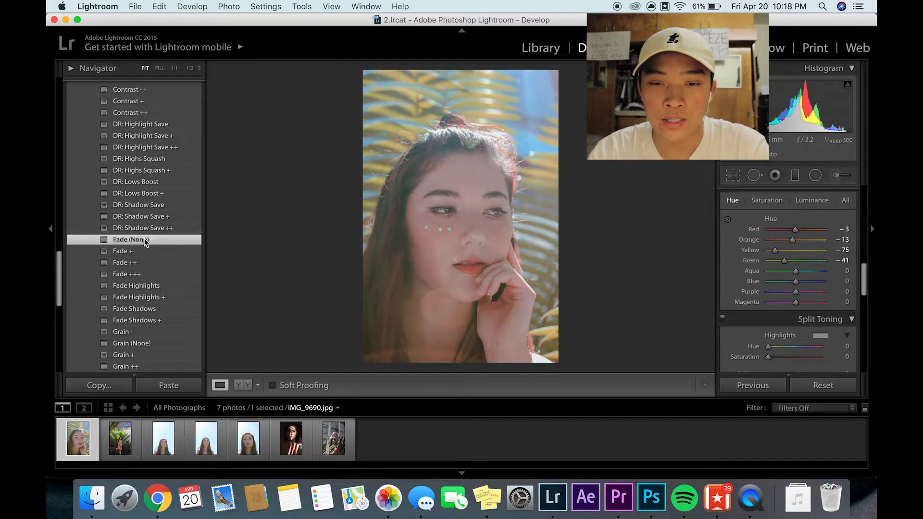
key("super+z")
key("super+z")
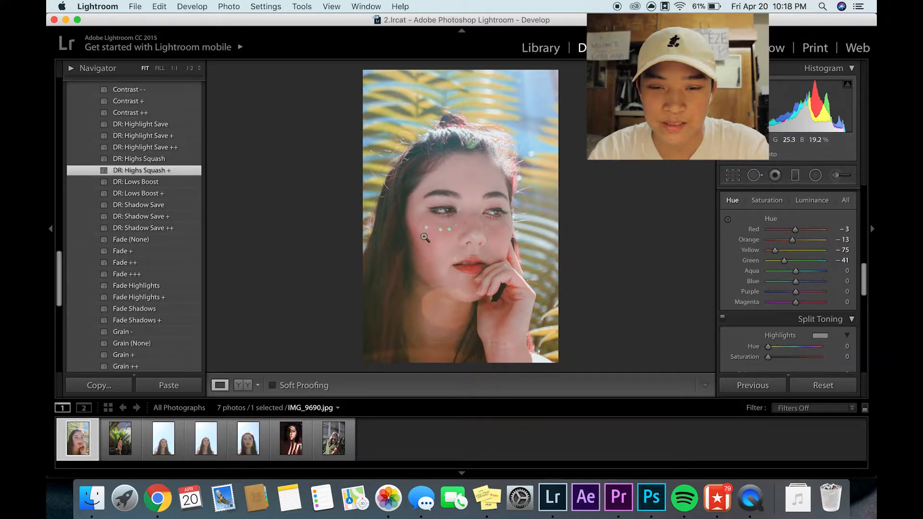
scroll(146, 269, "down", 5)
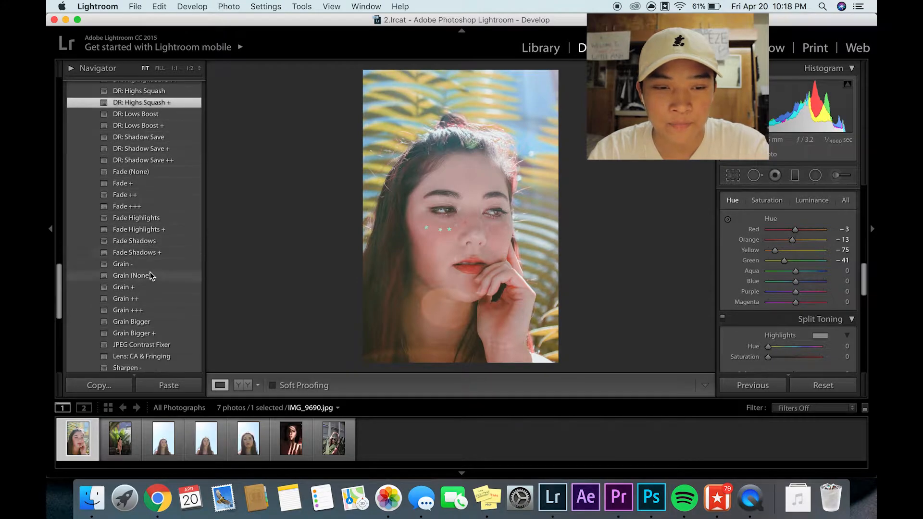
scroll(163, 269, "down", 2)
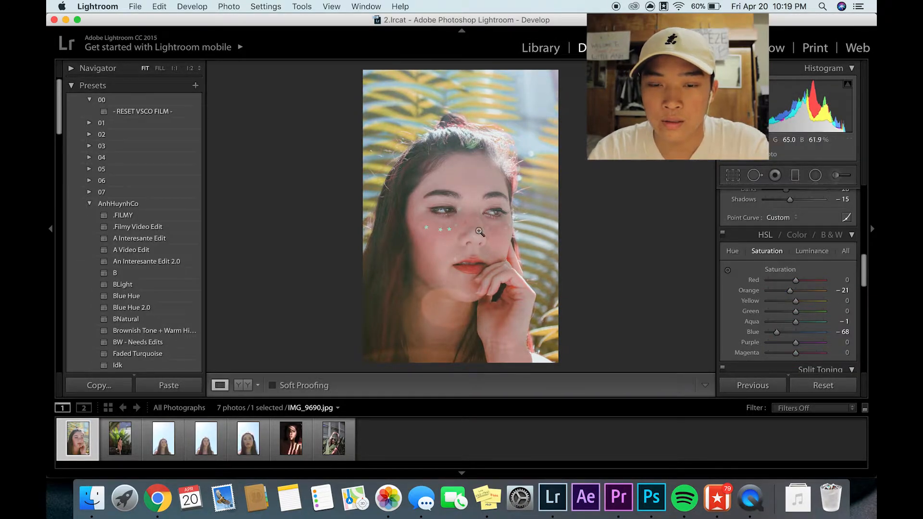
- Switch to IMG_9704.jpg, the full-length photo in front of the ferns, and apply the .FILMY preset
left_click_drag(474, 246, 535, 273)
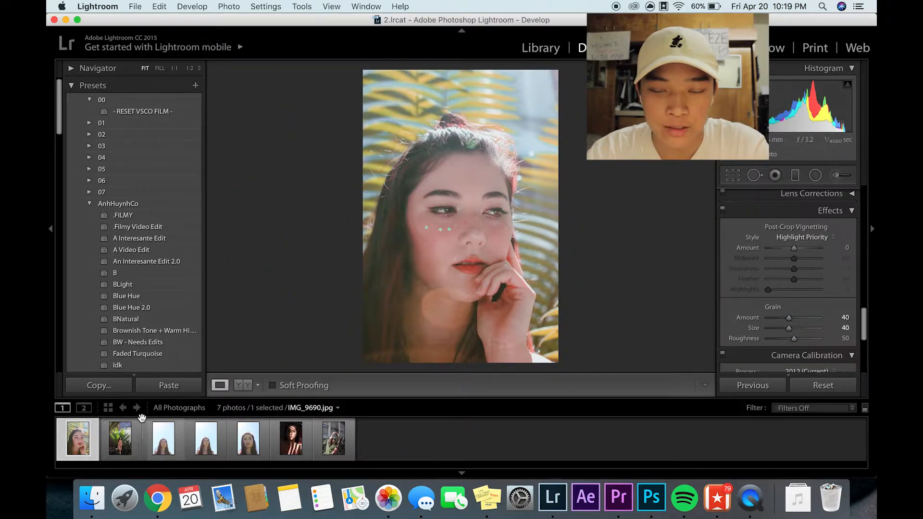
key("Right")
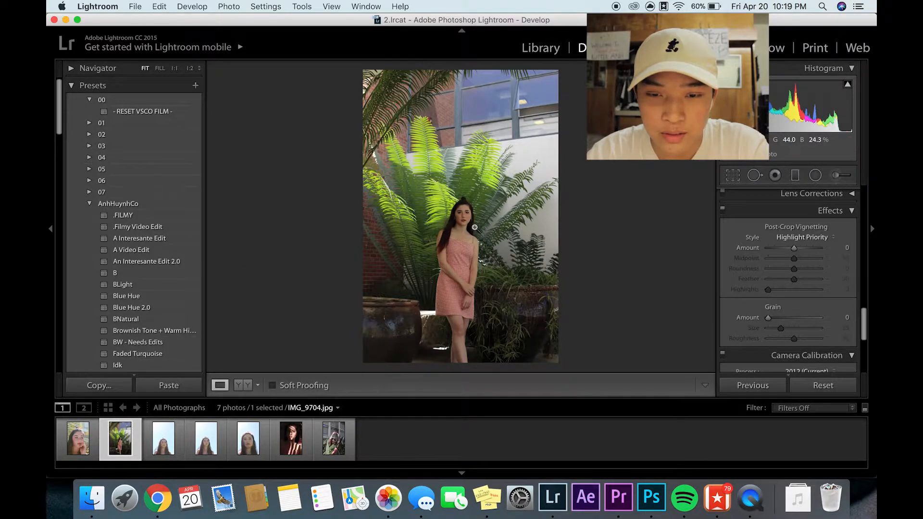
left_click_drag(494, 212, 462, 215)
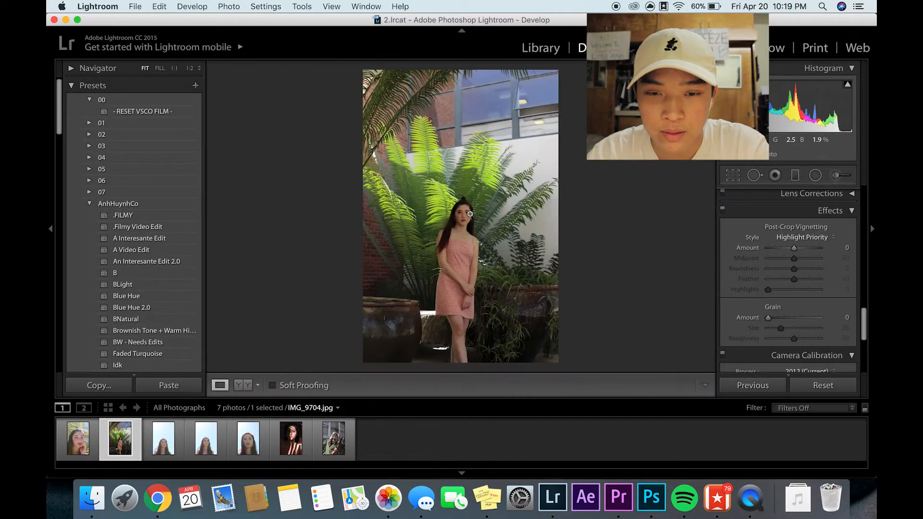
left_click(156, 216)
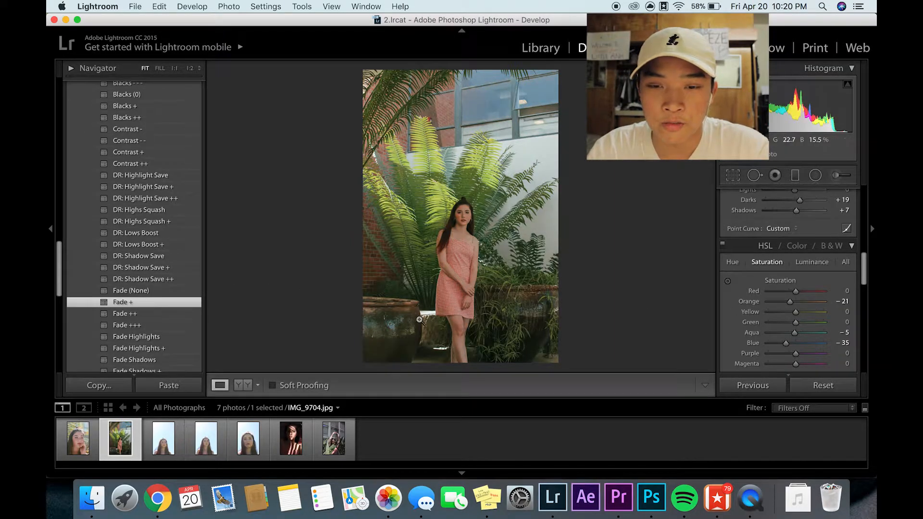
- Check the face up close and raise the blue saturation of the building windows with the targeted adjustment tool
left_click(438, 244)
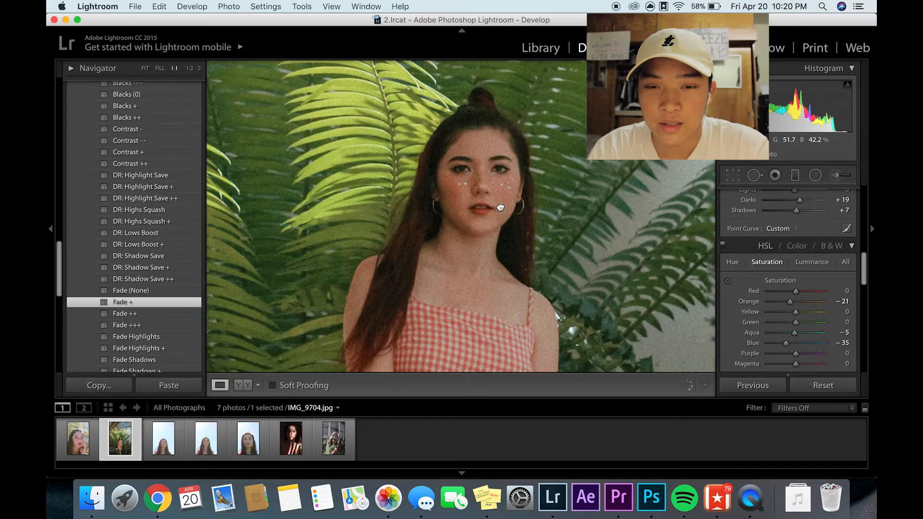
left_click(500, 207)
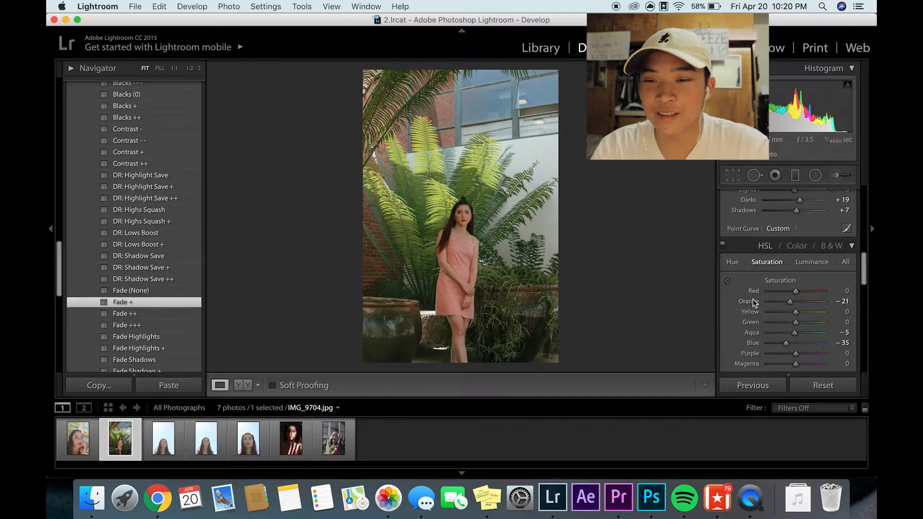
left_click(728, 281)
left_click_drag(553, 100, 553, 98)
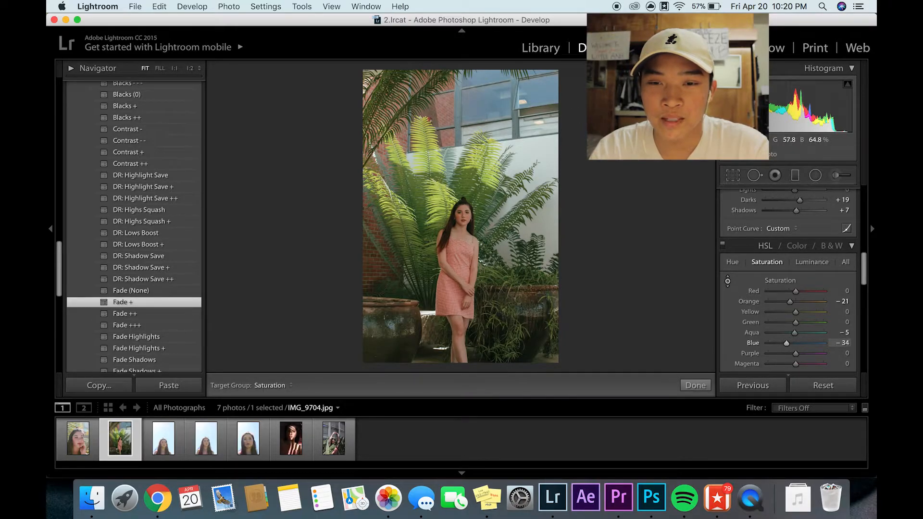
mouse_move(553, 98)
left_mouse_down()
mouse_move(553, 78)
mouse_move(553, 94)
left_mouse_up()
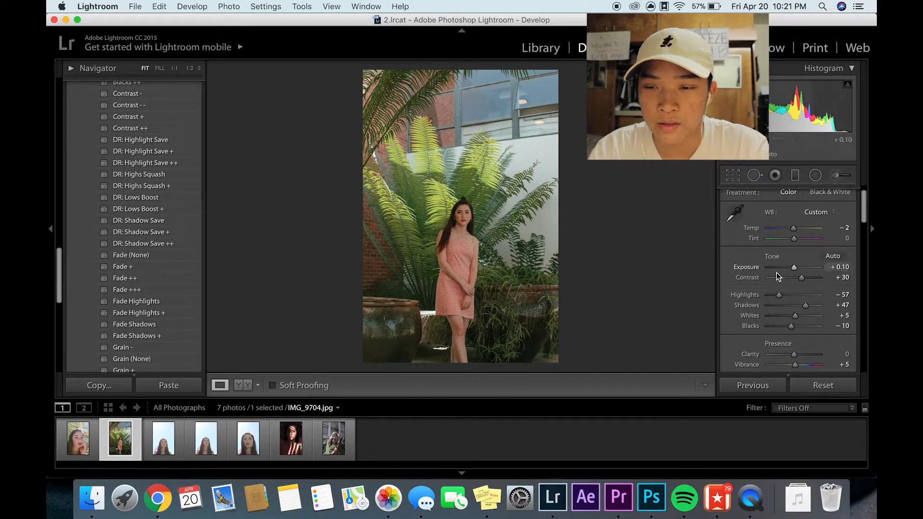
- Examine the woman's face, the fern leaves and the white wall of IMG_9704.jpg up close
scroll(747, 270, "down", 10)
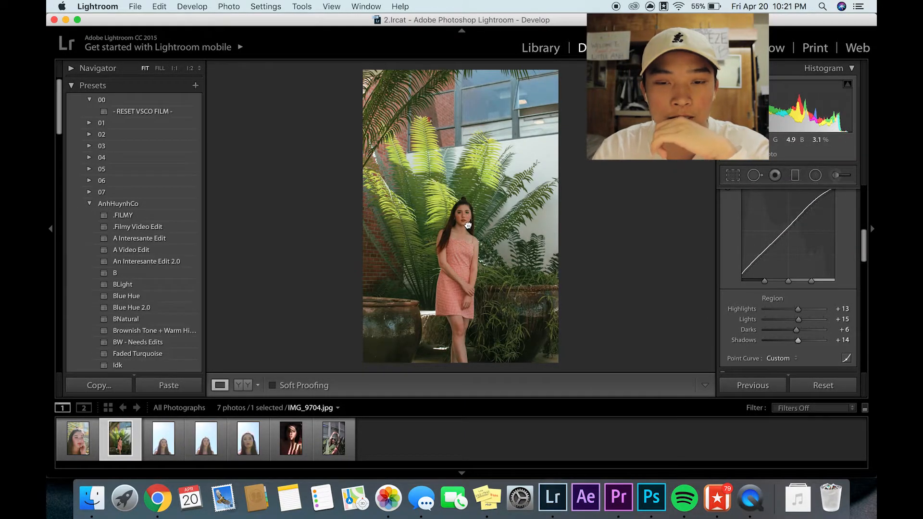
left_click(470, 218)
left_click_drag(566, 172, 525, 247)
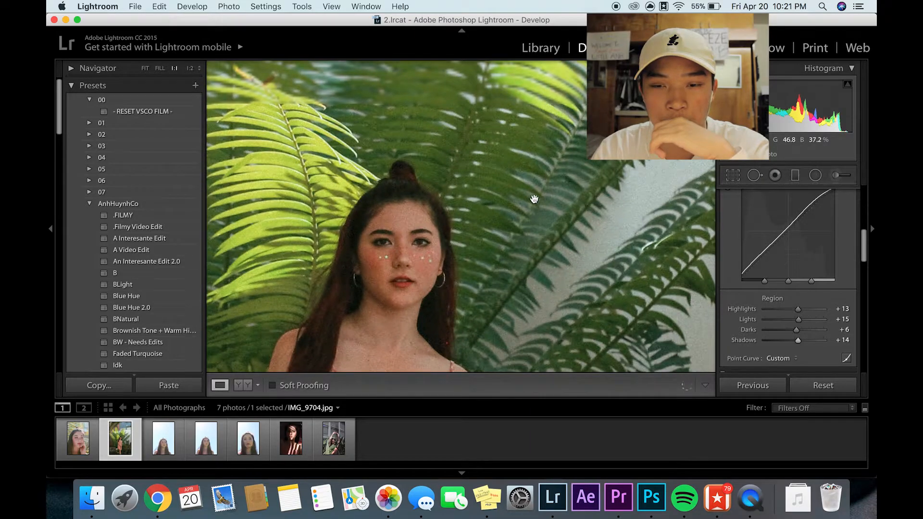
left_click_drag(535, 196, 602, 161)
left_click(602, 161)
left_click(543, 152)
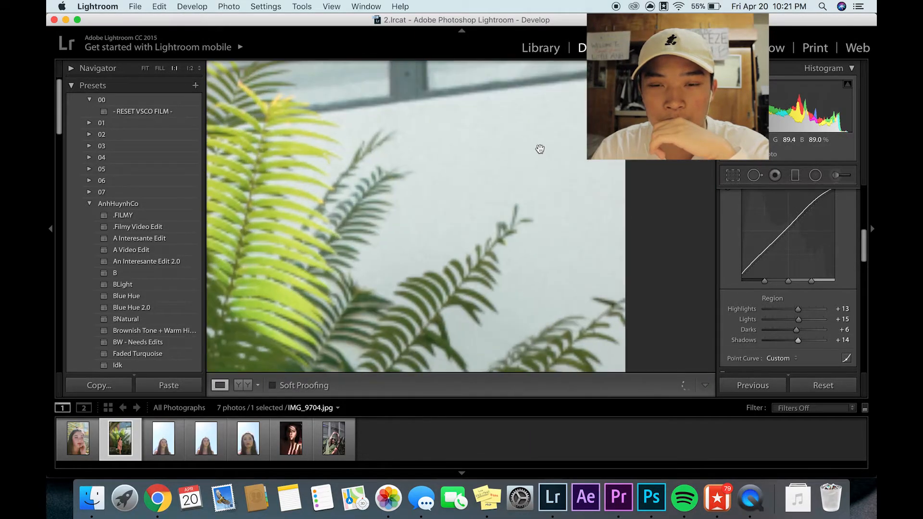
left_click(521, 154)
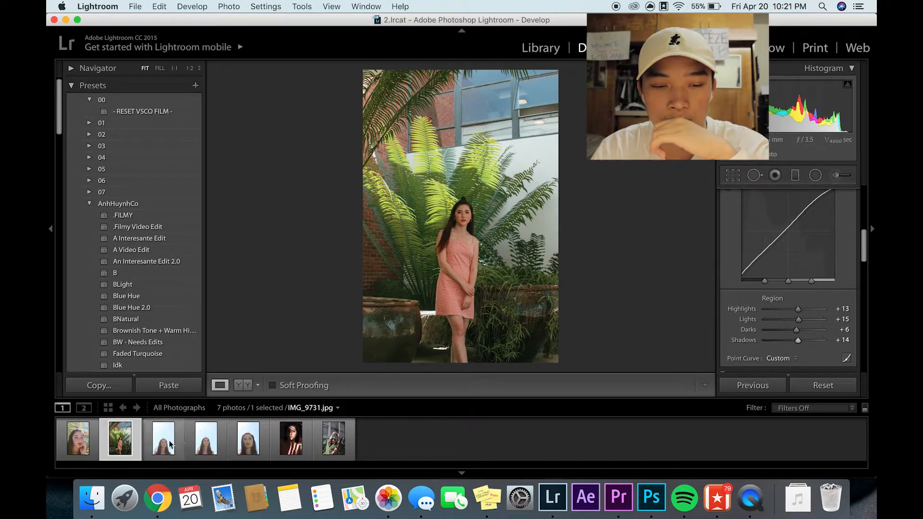
- Review IMG_9690.jpg again and apply the .FILMY preset to IMG_9731.jpg and IMG_9733.jpg
left_click(86, 449)
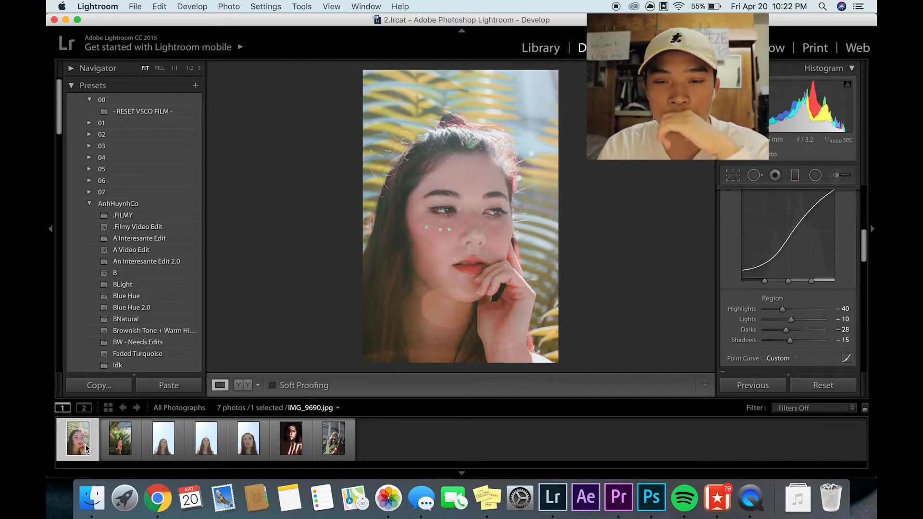
key("Right")
key("Right")
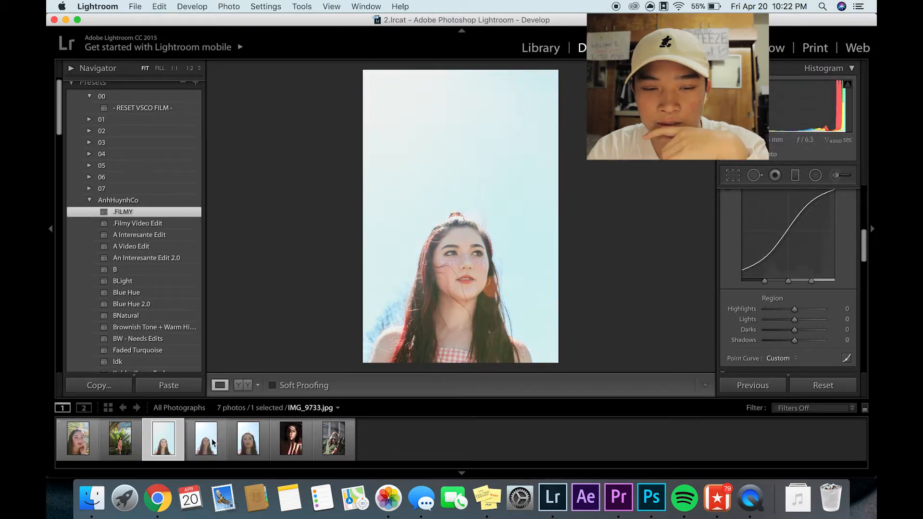
left_click(206, 439)
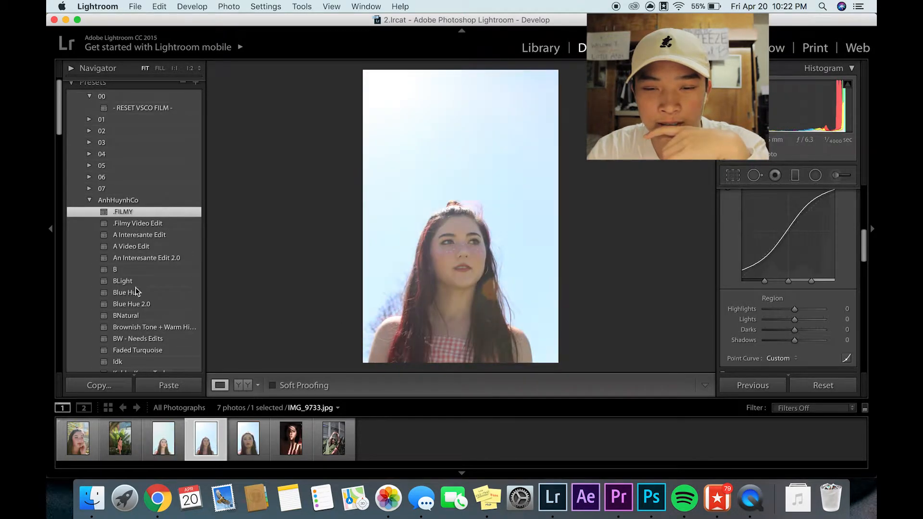
left_click(136, 212)
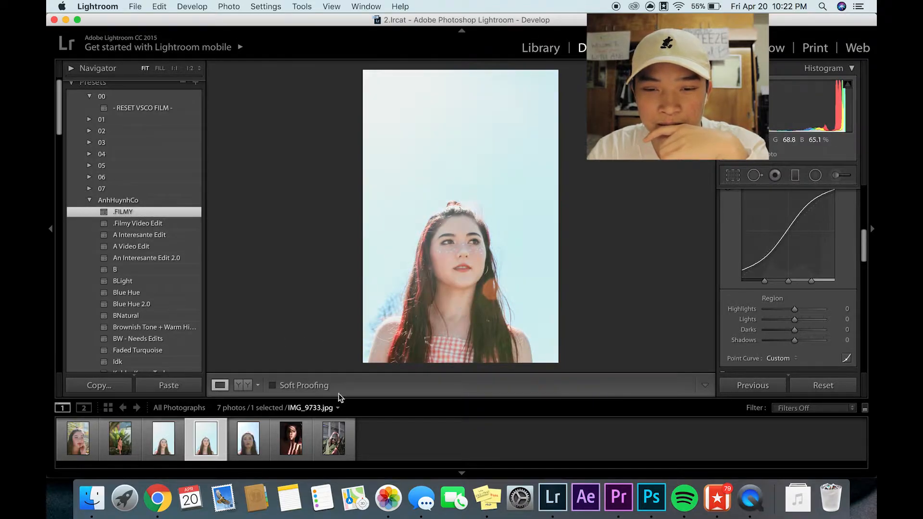
- Inspect IMG_9733.jpg and apply the .FILMY preset to IMG_9738.jpg
left_click(523, 211)
left_click(513, 221)
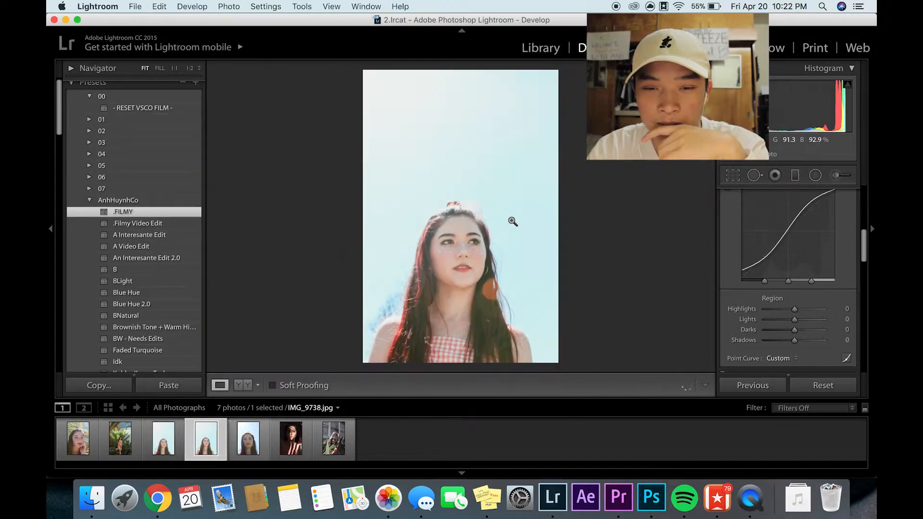
left_click(445, 142)
left_click(513, 303)
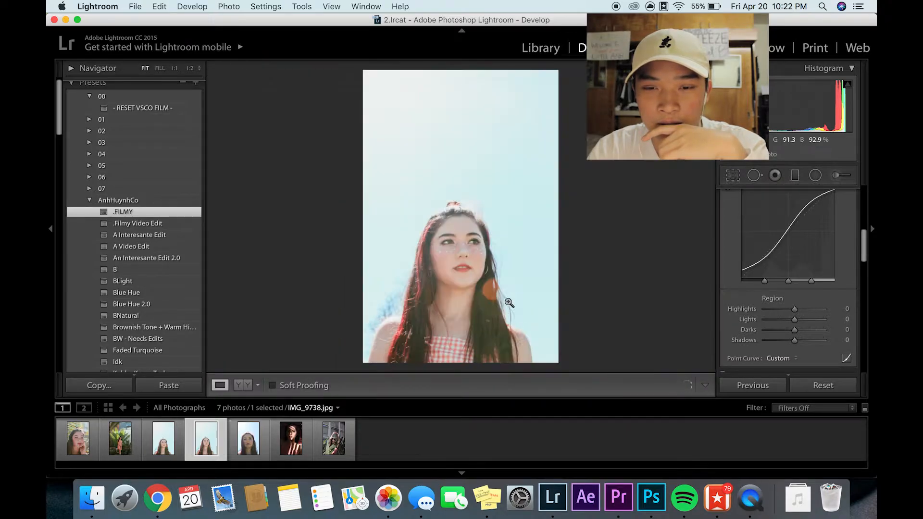
left_click(235, 452)
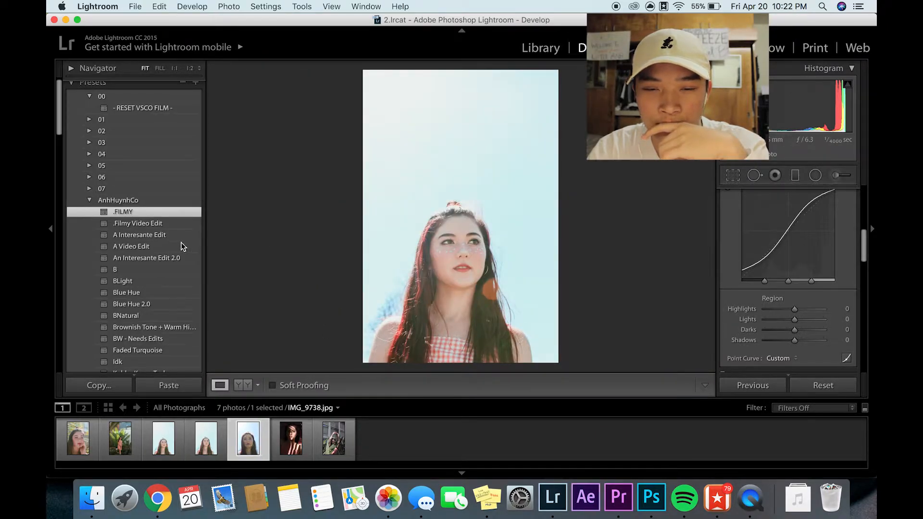
left_click(139, 213)
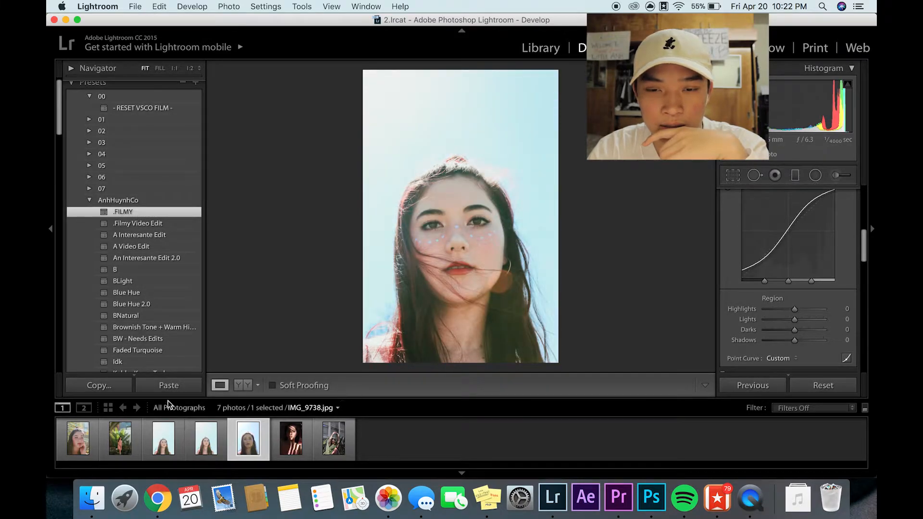
- Apply the BW - Needs Edits preset to IMG_9738.jpg, IMG_9733.jpg and IMG_9731.jpg
left_click(141, 339)
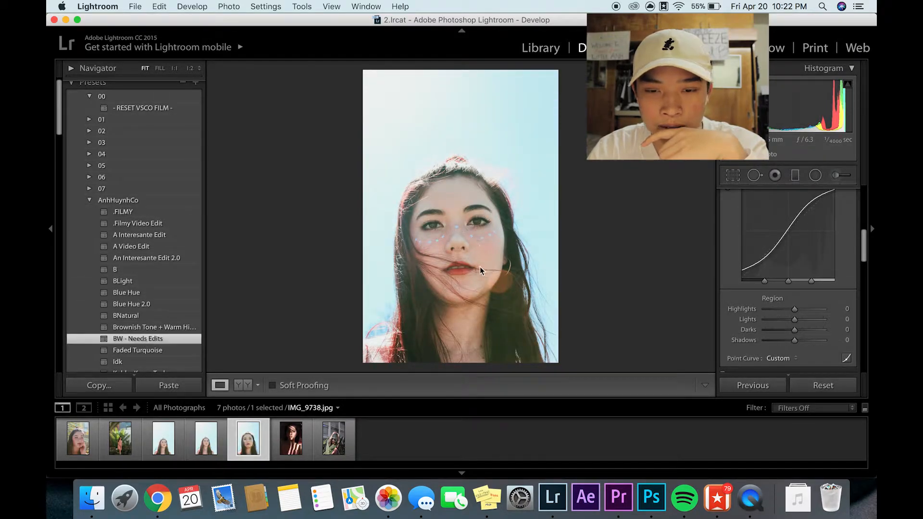
key("Left")
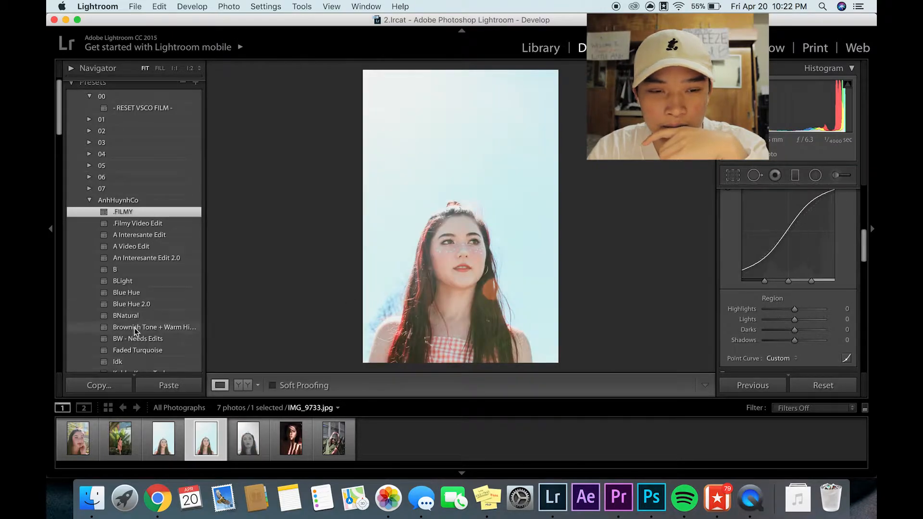
left_click(144, 339)
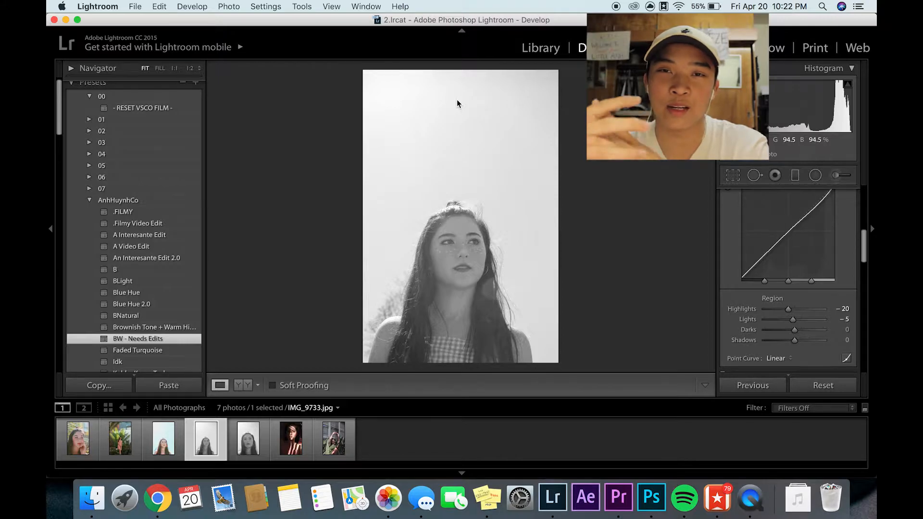
left_click(162, 438)
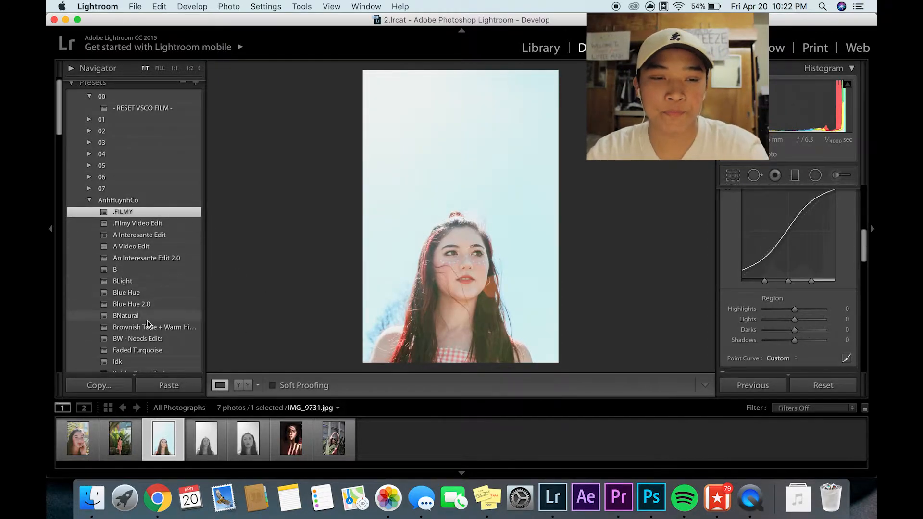
left_click(139, 338)
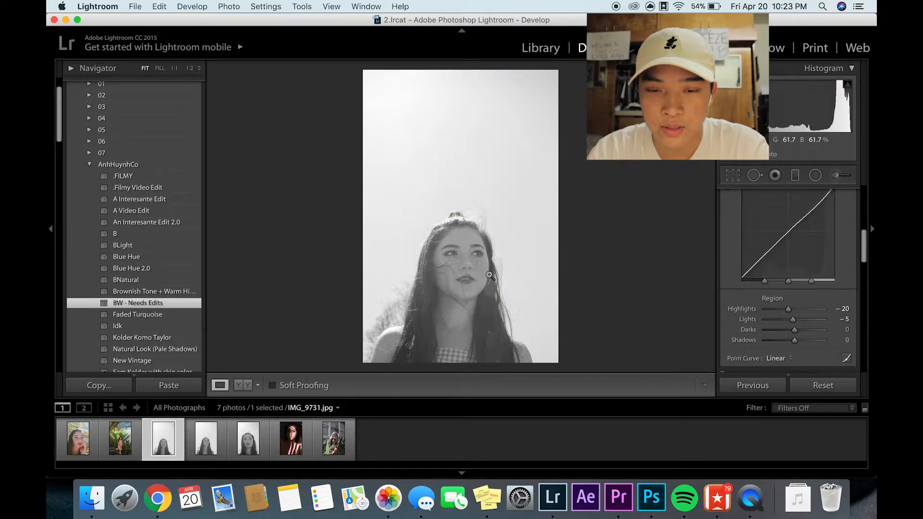
left_click_drag(489, 275, 562, 184)
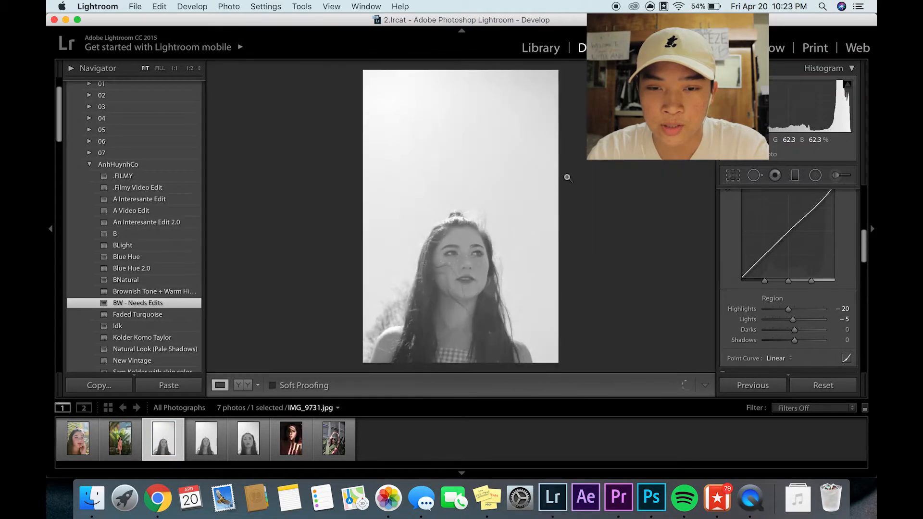
- Set the tone curve of IMG_9738.jpg to Lights -3 and Darks -20, checking the face up close
left_click(248, 438)
left_click_drag(524, 236, 556, 231)
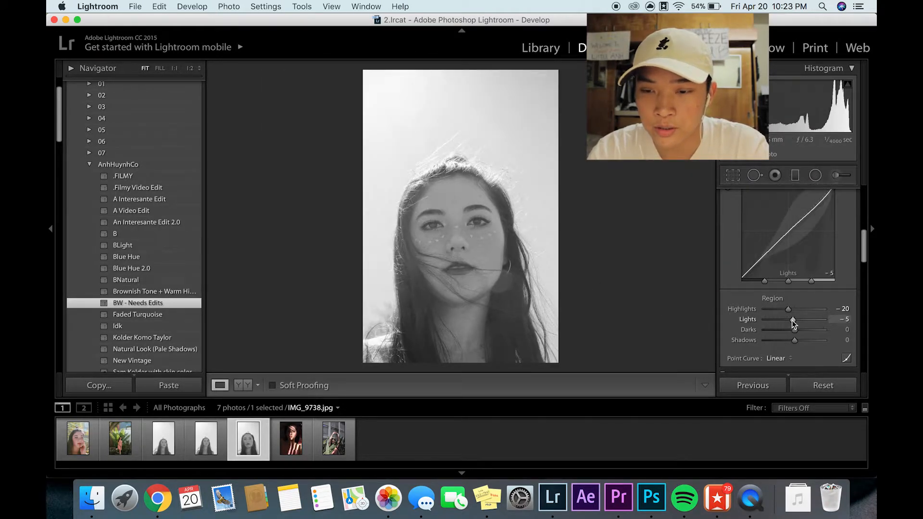
left_click_drag(792, 320, 788, 329)
left_click(482, 228)
left_click(482, 228)
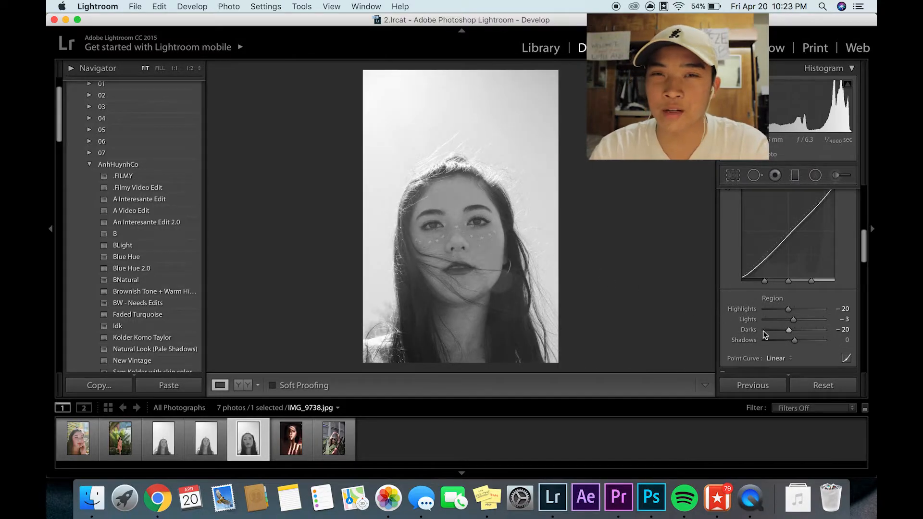
- Set the tone curve Shadows of IMG_9738.jpg to -10 and export the photo to the hard drive under a unique name
left_click_drag(795, 340, 791, 339)
key("super+shift+e")
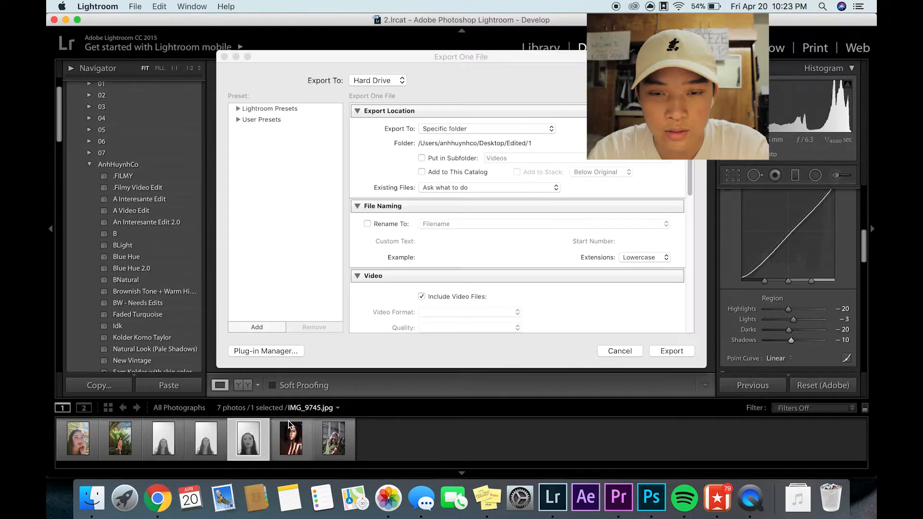
key("Return")
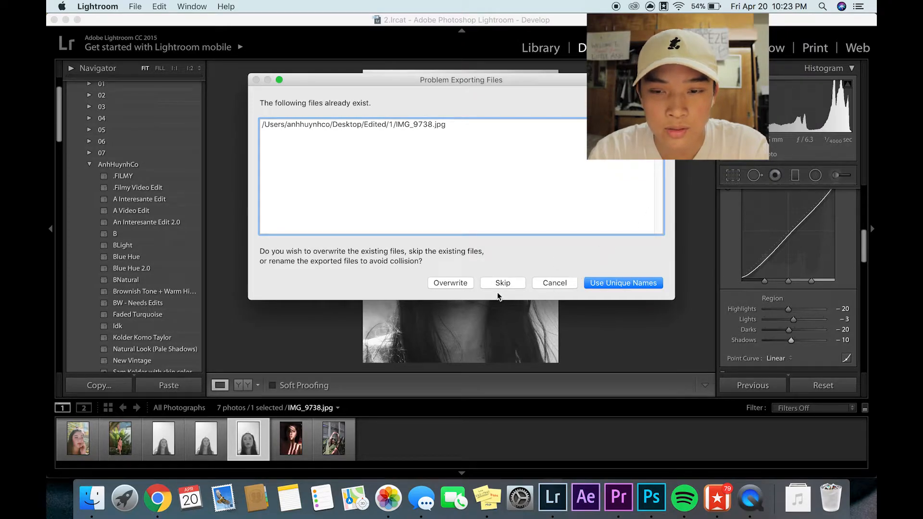
left_click(621, 283)
- Open IMG_9745.jpg and inspect the eye and cheek up close
key("Right")
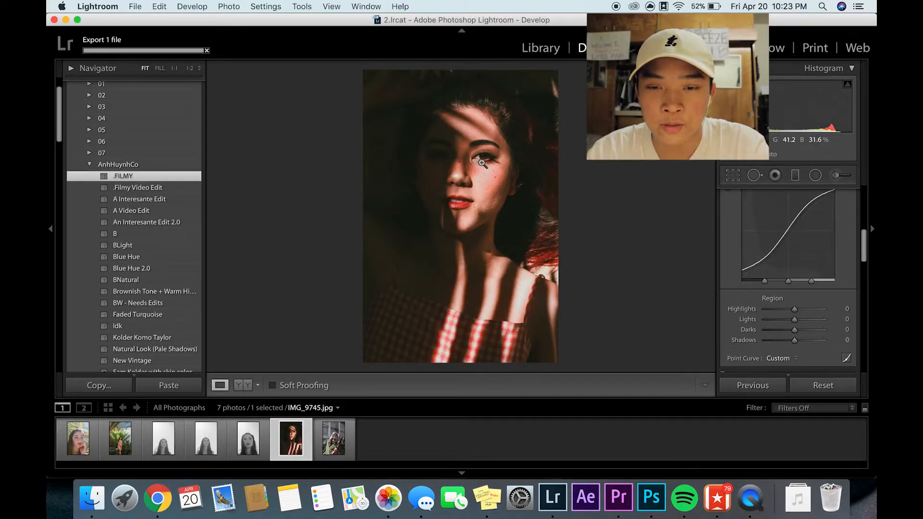
left_click(500, 197)
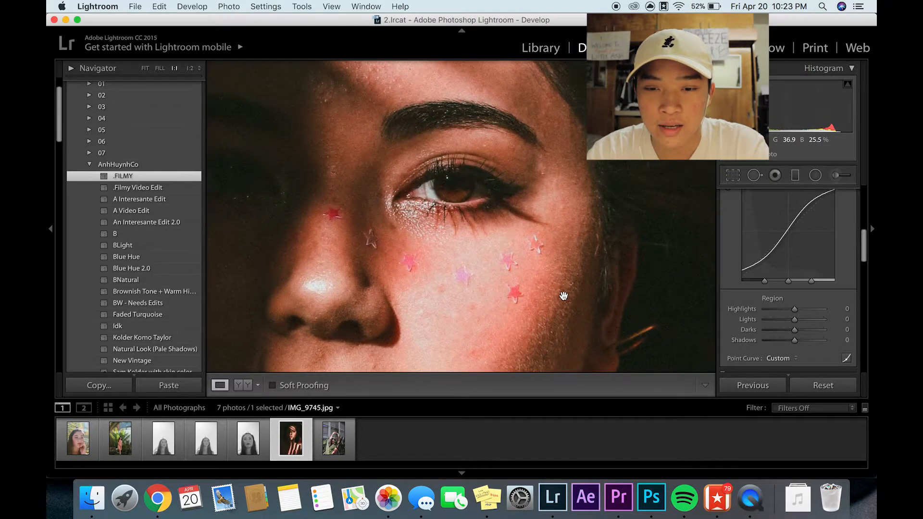
left_click_drag(563, 295, 609, 248)
left_click(588, 288)
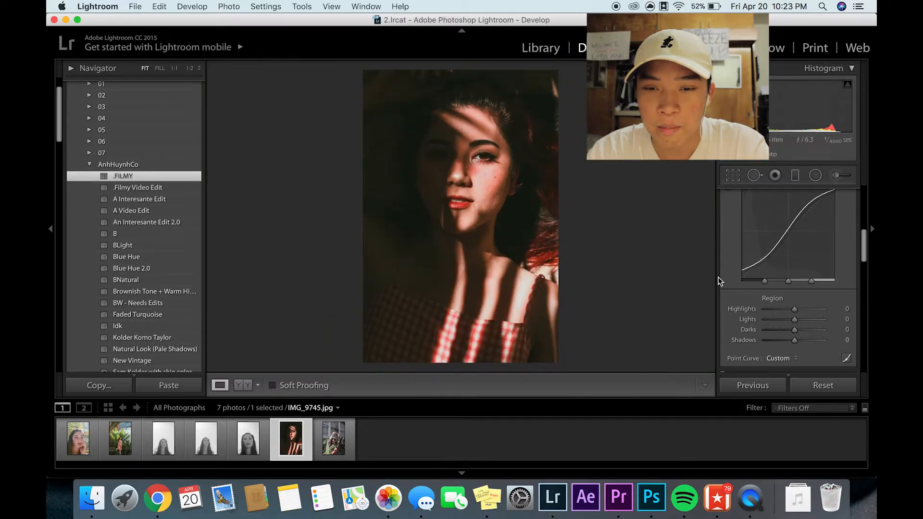
- Shift the skin and lip hues of IMG_9745.jpg to Red +11 and Orange +4 with the HSL targeted adjustment tool
scroll(755, 303, "up", 5)
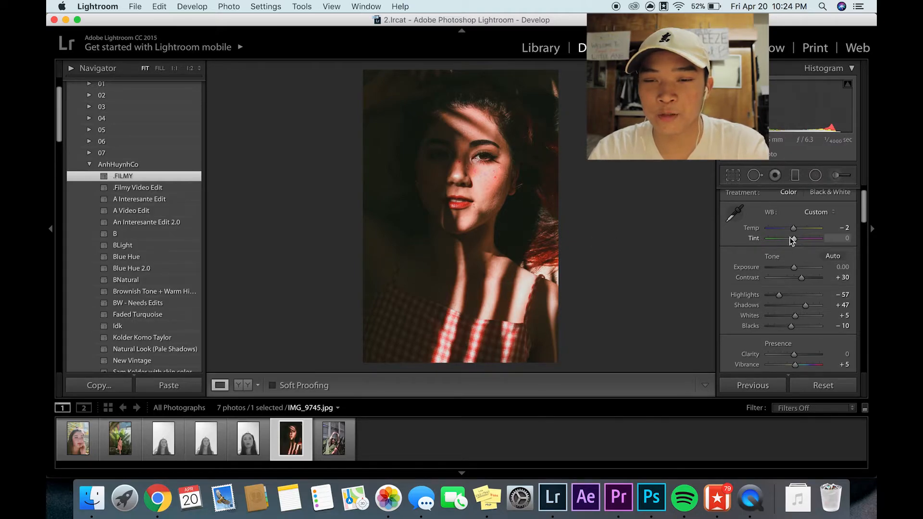
scroll(756, 261, "down", 8)
scroll(757, 263, "down", 8)
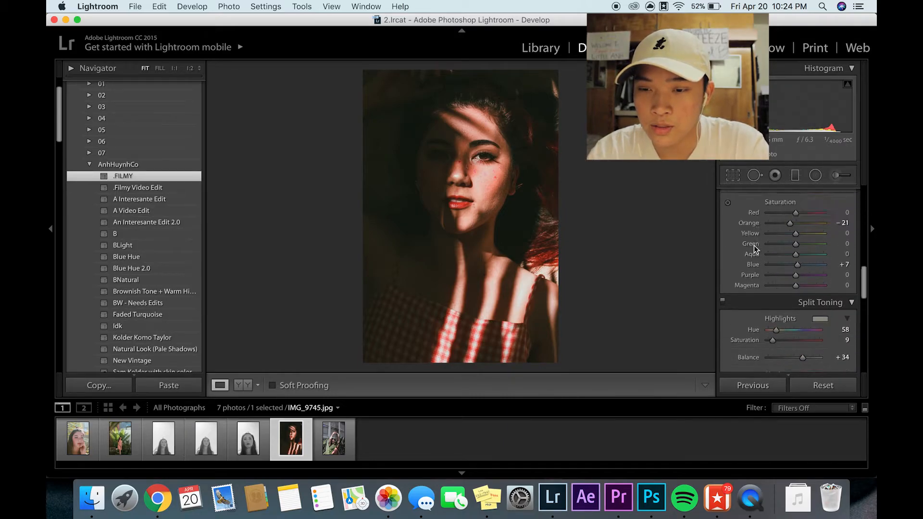
left_click(735, 232)
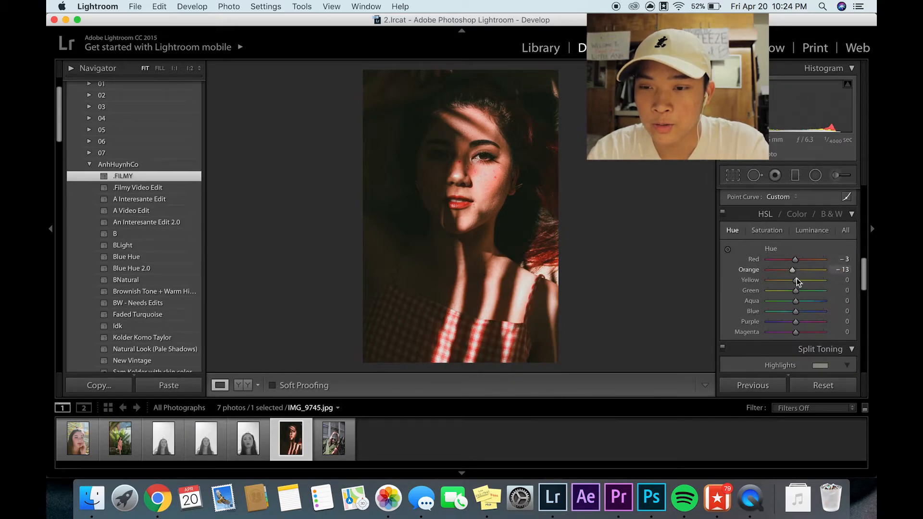
left_click(727, 250)
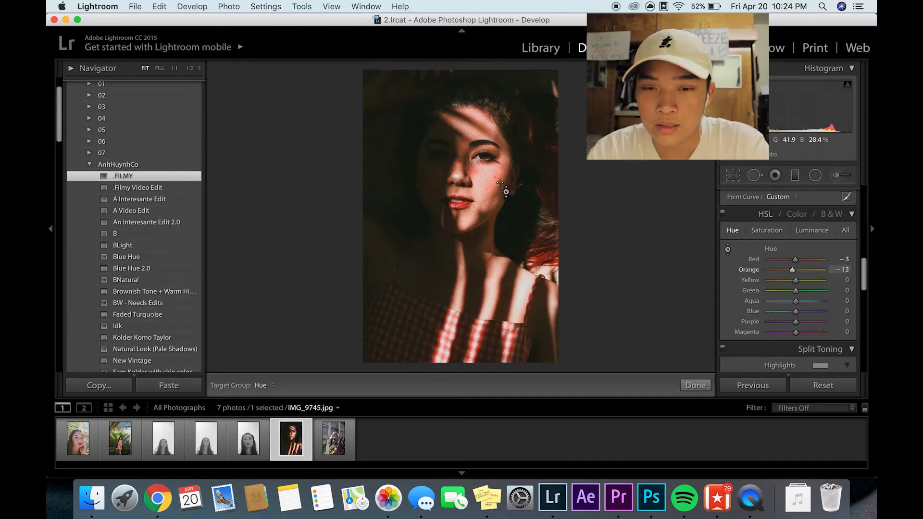
left_click_drag(486, 180, 486, 128)
mouse_move(459, 202)
left_mouse_down()
mouse_move(459, 244)
mouse_move(459, 196)
left_mouse_up()
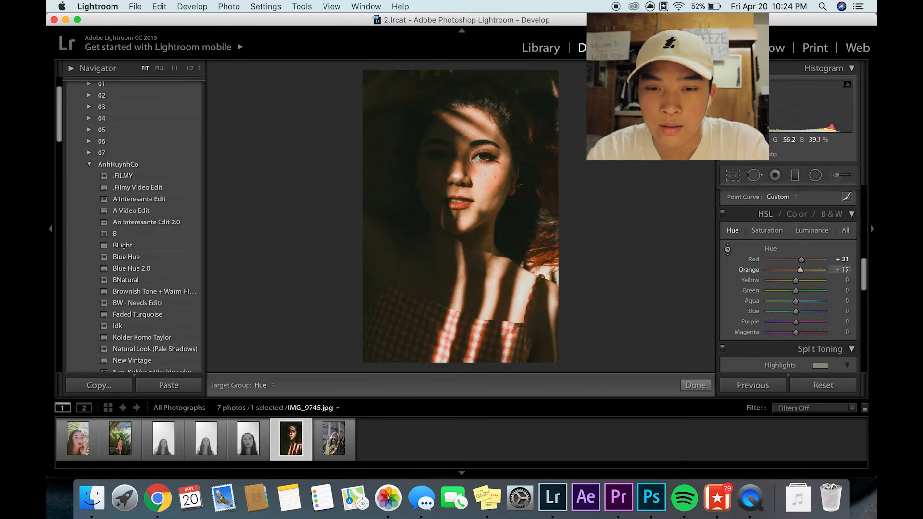
left_click(690, 387)
left_click(510, 184)
left_click(510, 184)
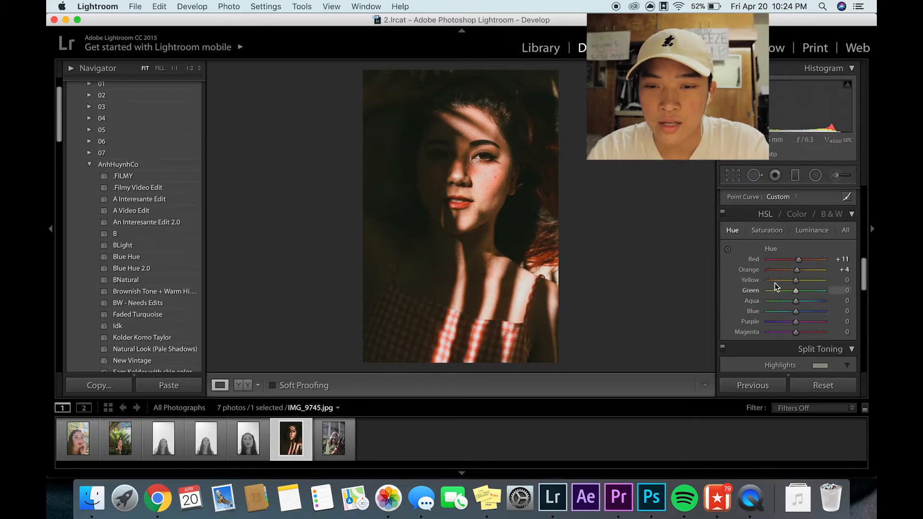
- Set the exposure of IMG_9745.jpg to +0.05
scroll(746, 282, "up", 10)
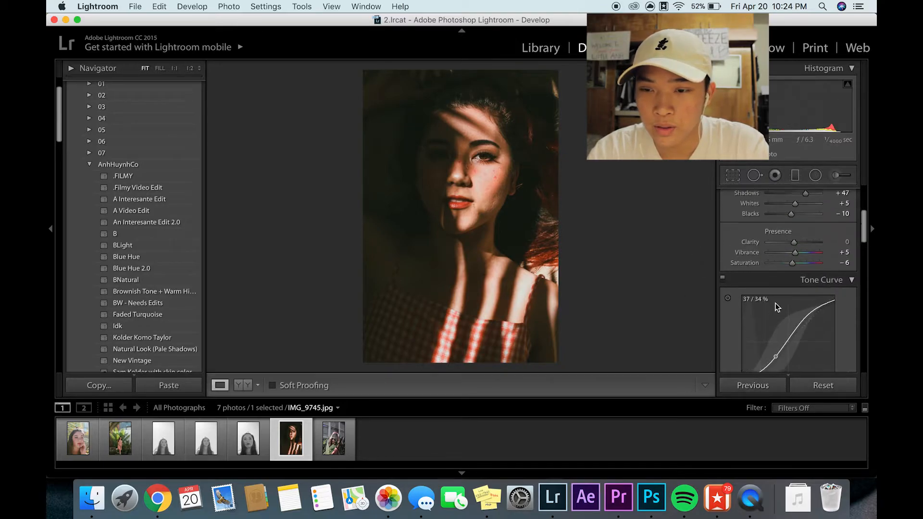
left_click(796, 287)
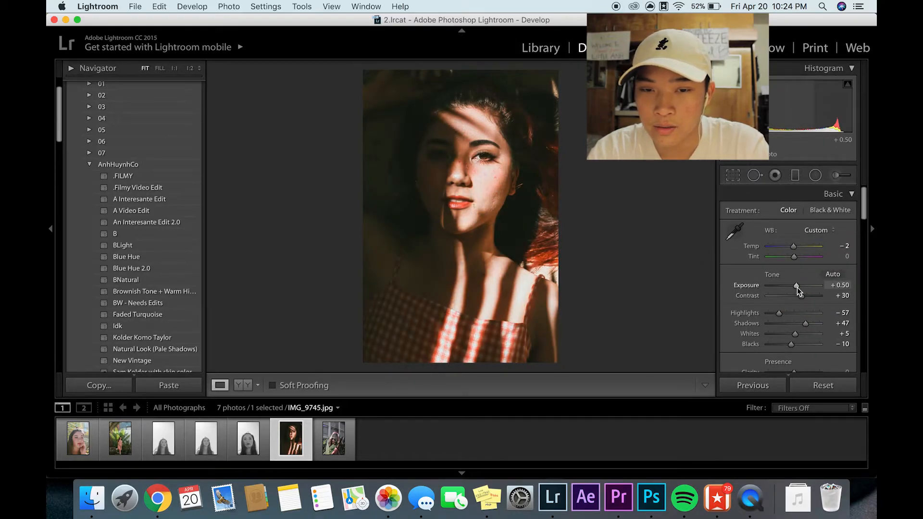
left_click_drag(797, 287, 794, 286)
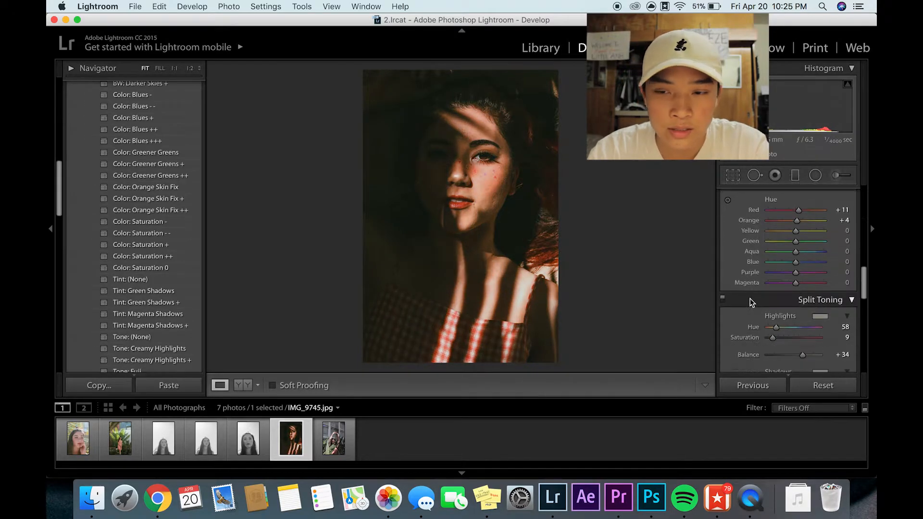
- Review the basic adjustments of IMG_9745.jpg and browse the colour, tone, fade and grain presets
scroll(750, 300, "up", 8)
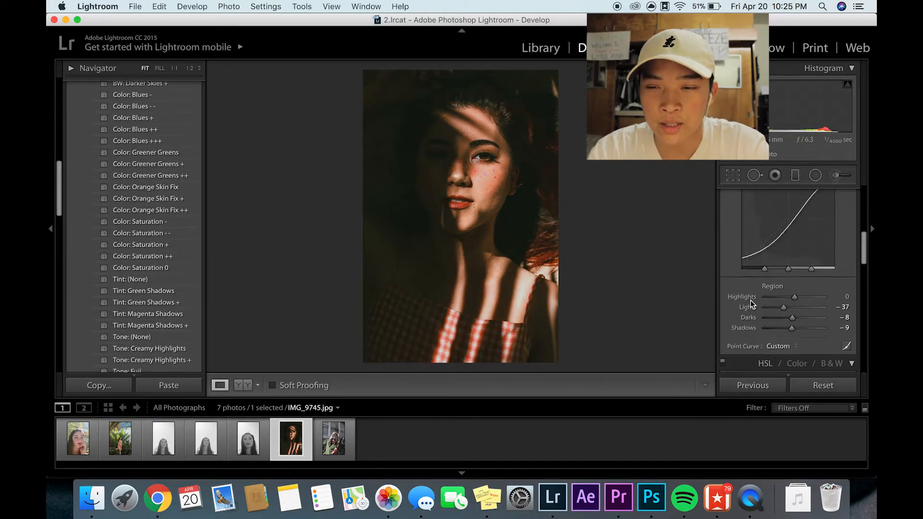
scroll(750, 301, "up", 4)
scroll(751, 302, "down", 3)
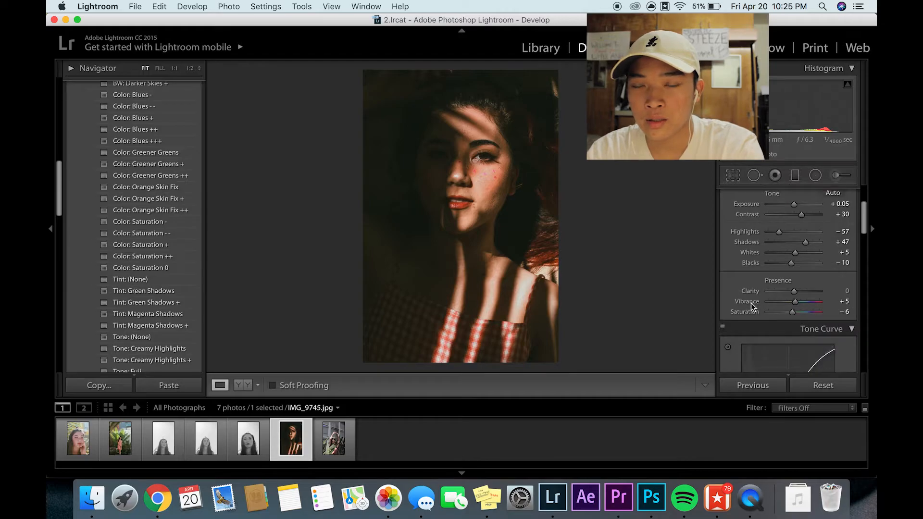
scroll(153, 241, "down", 5)
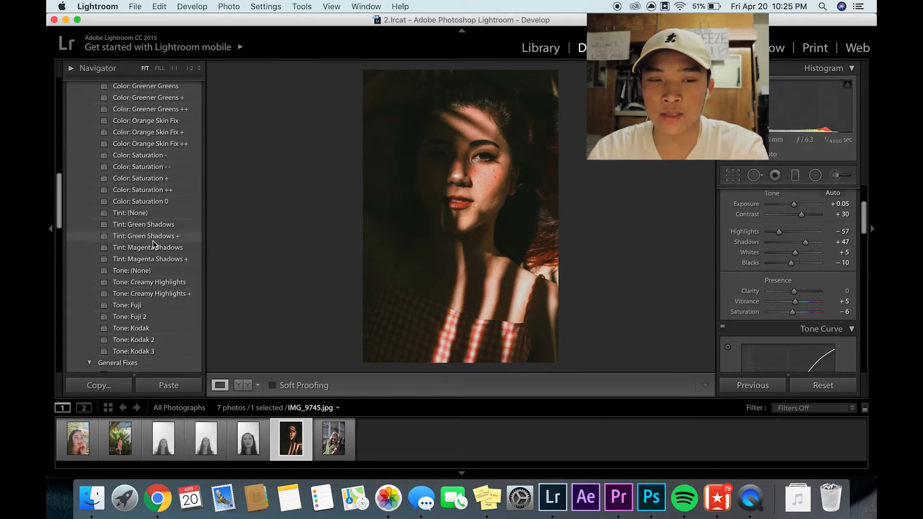
scroll(152, 242, "down", 10)
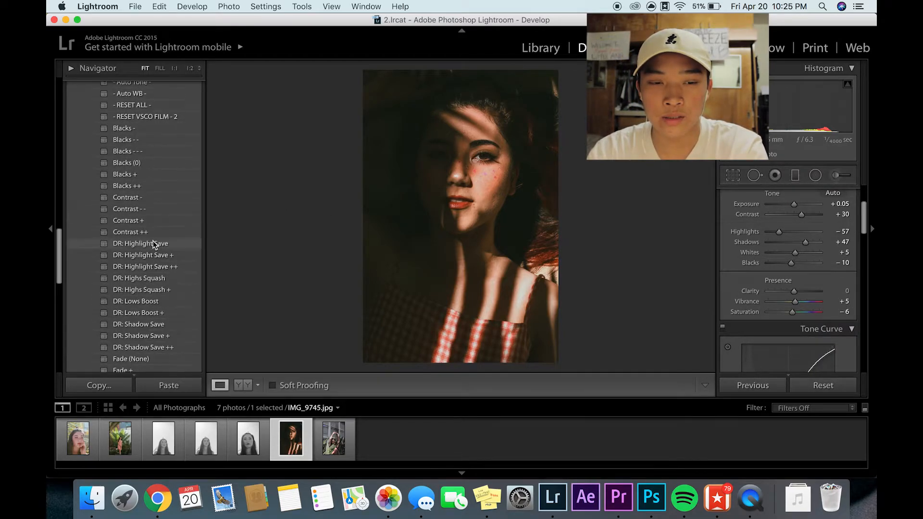
scroll(152, 310, "down", 10)
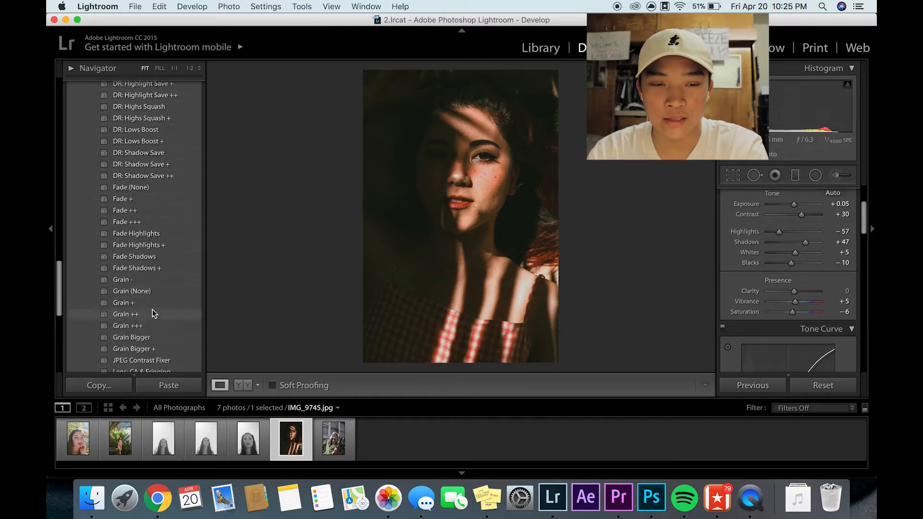
scroll(152, 312, "up", 10)
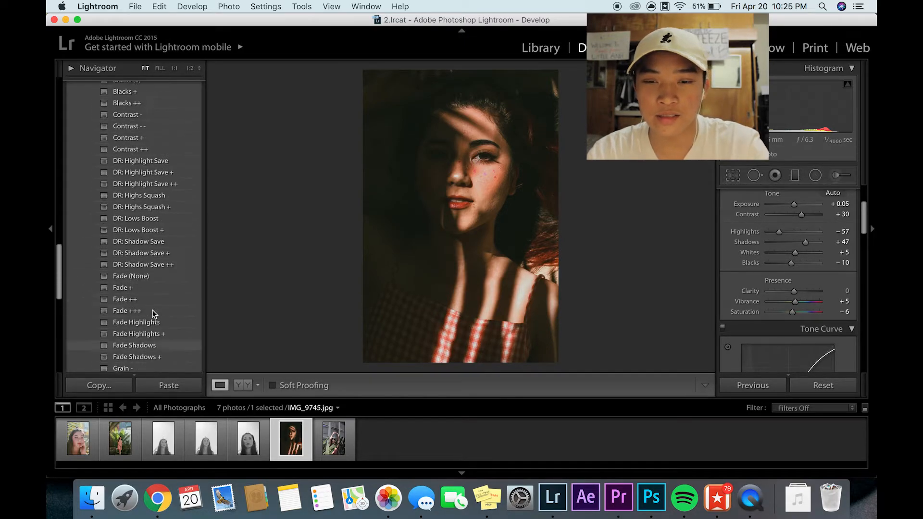
scroll(157, 241, "up", 4)
scroll(169, 258, "up", 8)
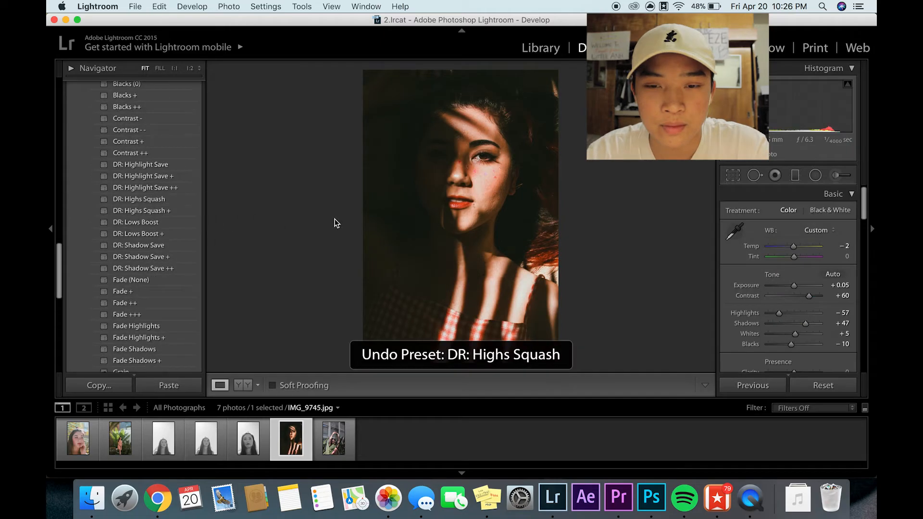
scroll(132, 219, "down", 3)
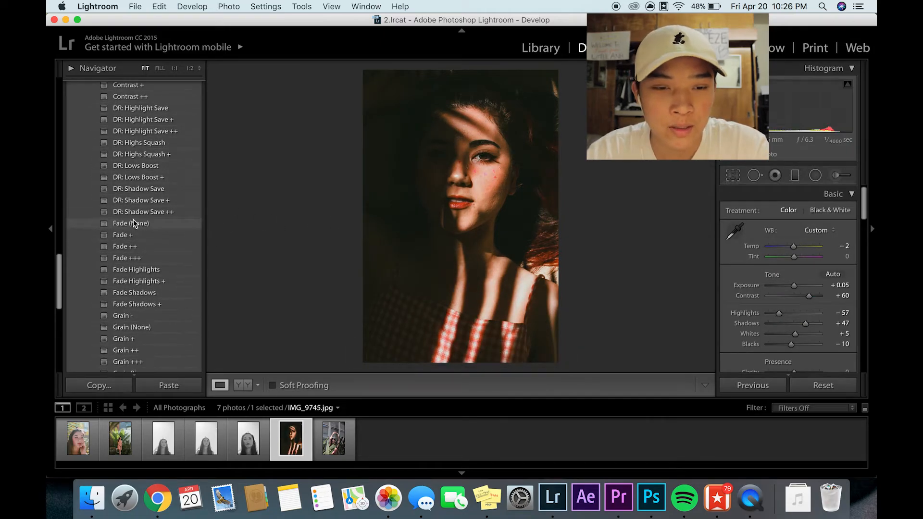
- Try the DR: Lows Boost + preset on IMG_9745.jpg, undo it, and look through the remaining General Fixes presets
left_click(169, 178)
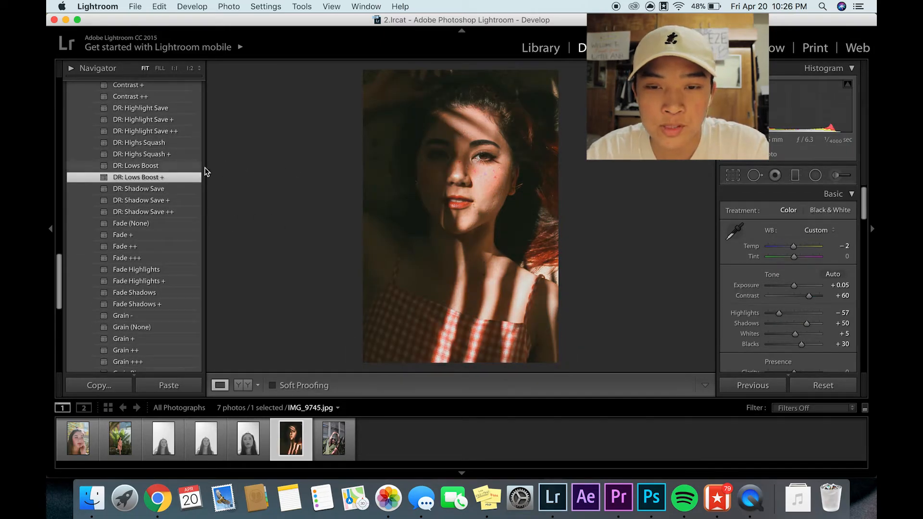
key("super+z")
left_click(153, 177)
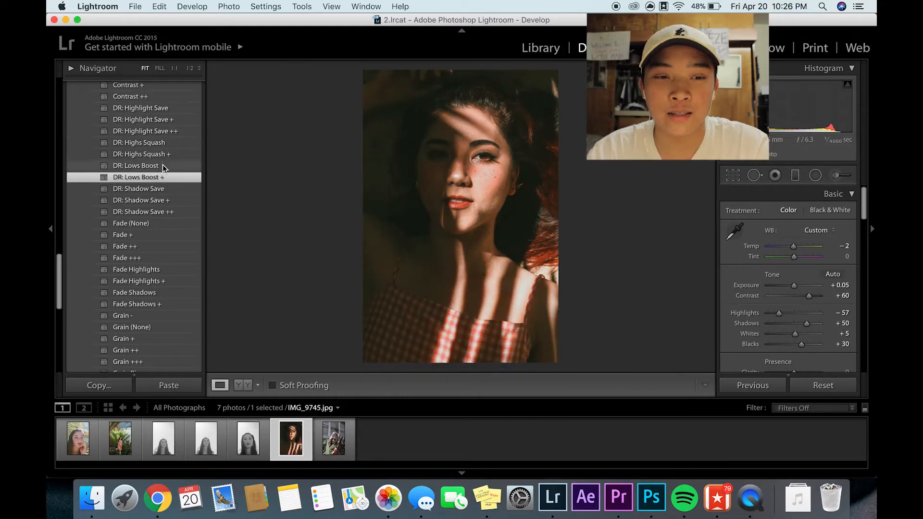
key("super+z")
key("super+z")
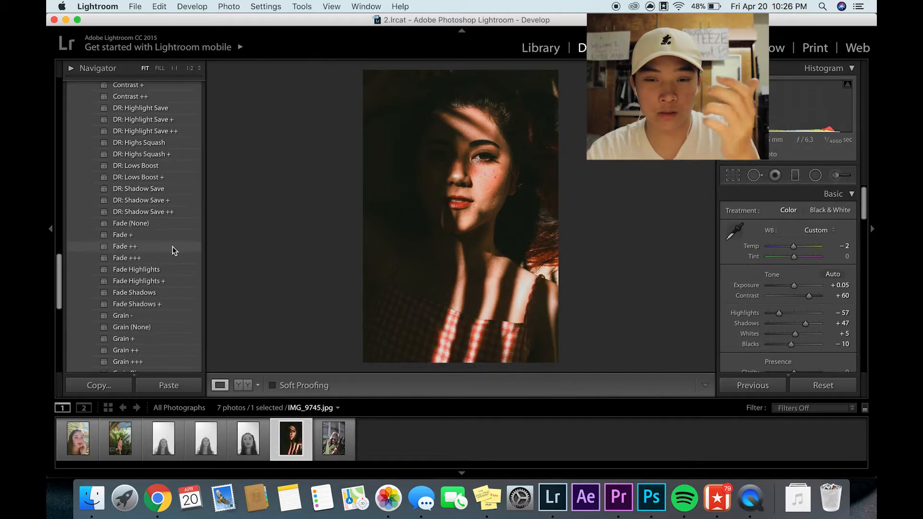
scroll(142, 303, "down", 6)
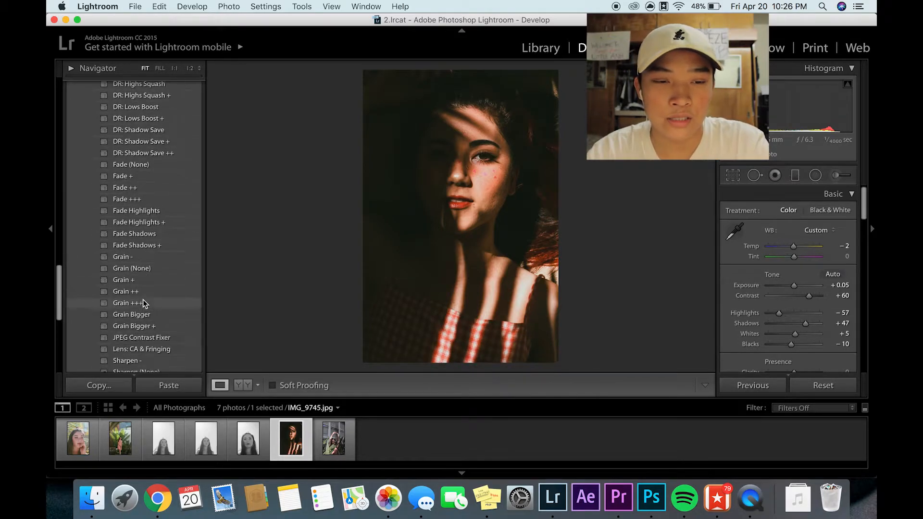
scroll(168, 249, "up", 10)
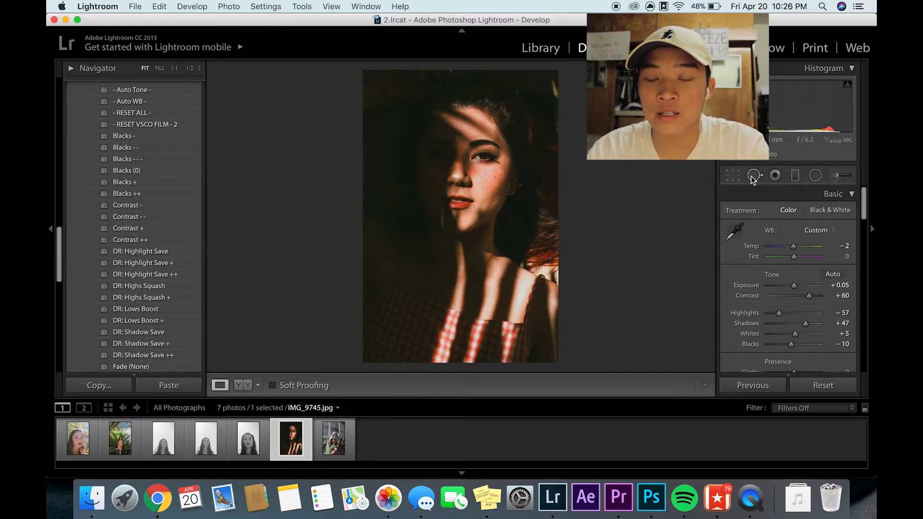
- Draw a small radial filter over the iris of the lit eye in IMG_9745.jpg
left_click(815, 175)
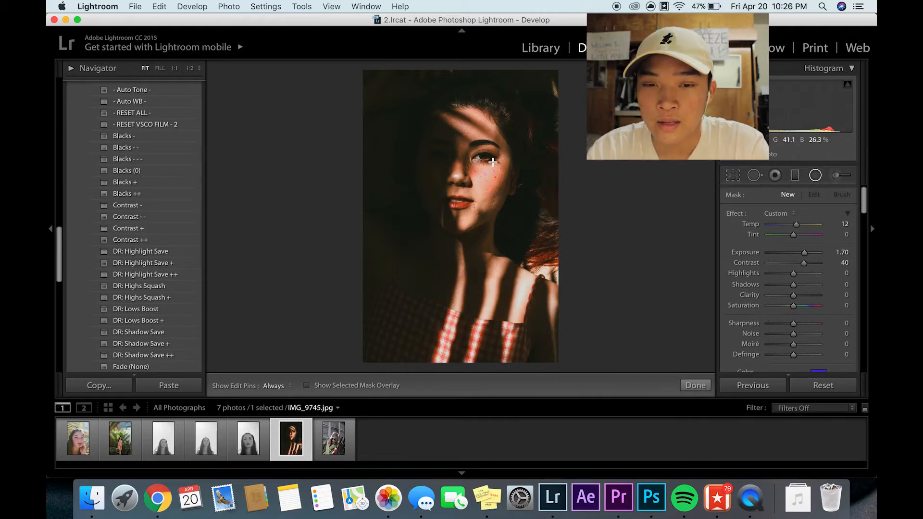
left_click_drag(485, 156, 489, 160)
key("z")
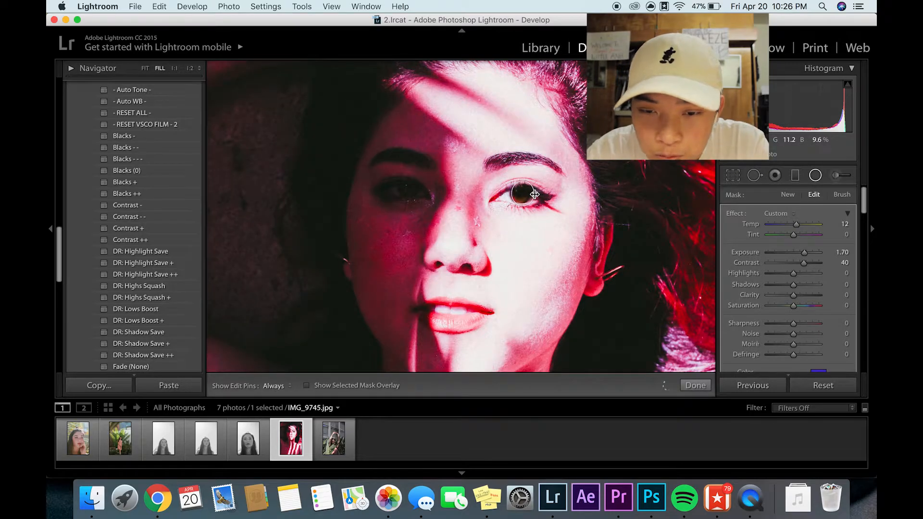
- Fit the radial filter's ellipse tightly around the iris and finish the filter, checking the result on the whole face
key("super+minus")
key("super+minus")
key("super+equal")
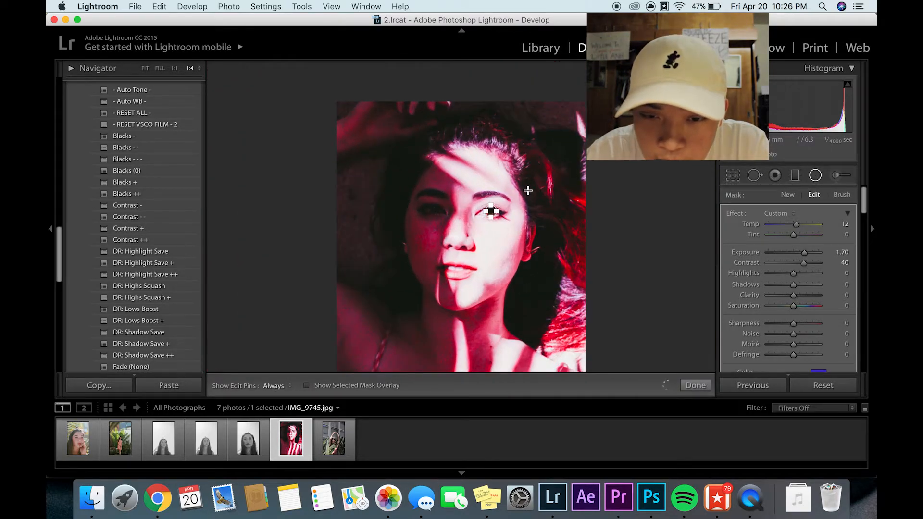
key("super+equal")
key("super+equal")
key("super+equal")
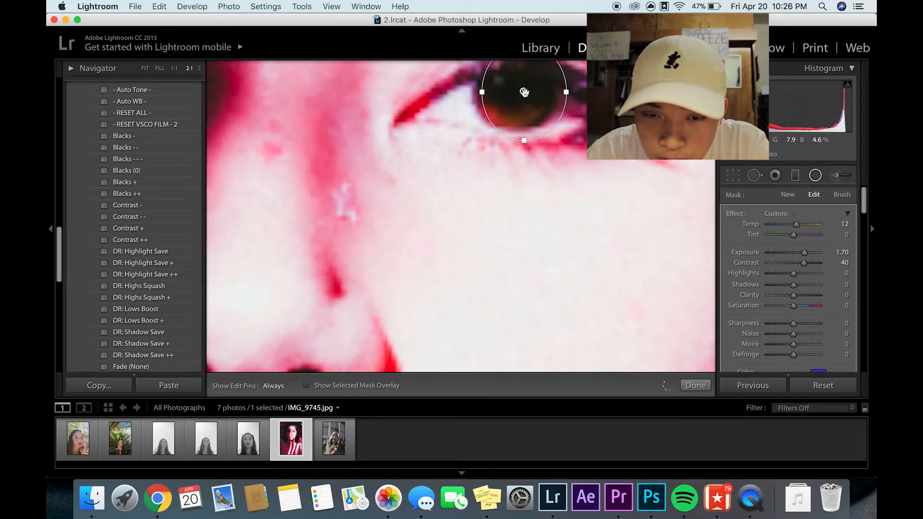
scroll(524, 82, "up", 3)
left_click_drag(523, 71, 515, 100)
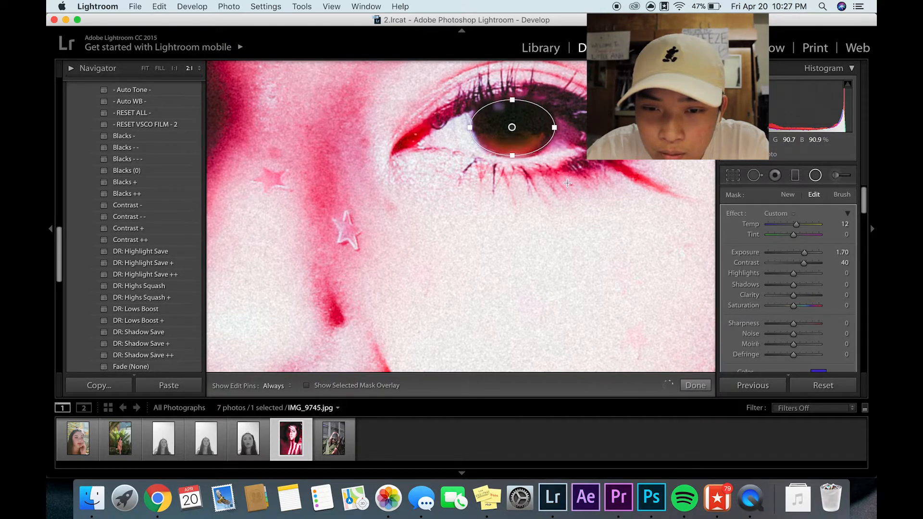
left_click_drag(553, 127, 551, 128)
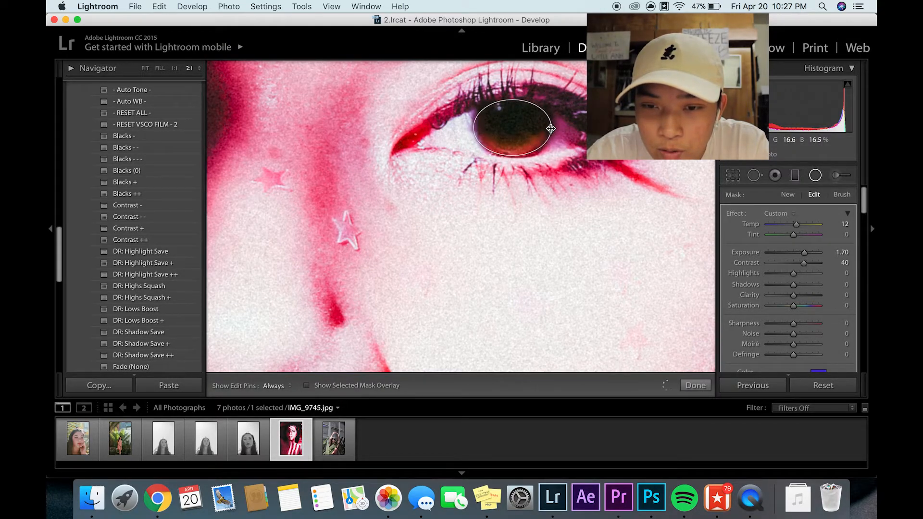
left_click(702, 383)
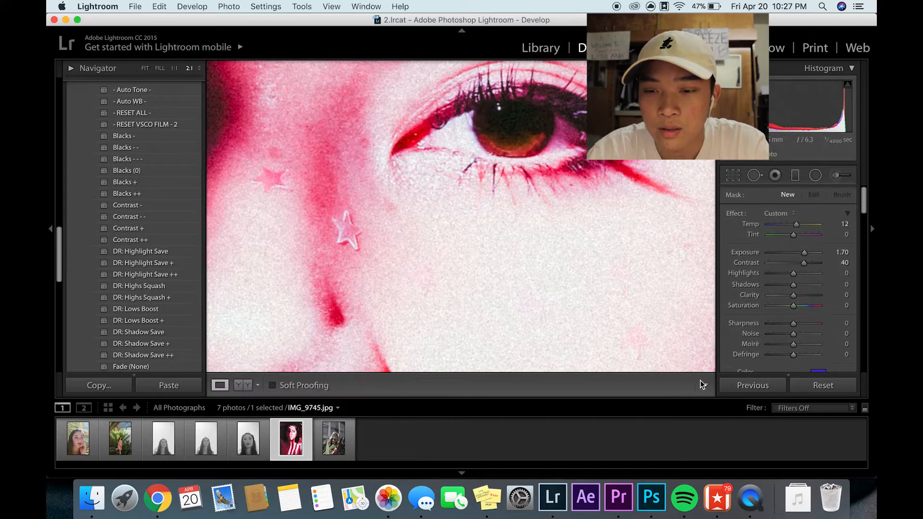
left_click(558, 234)
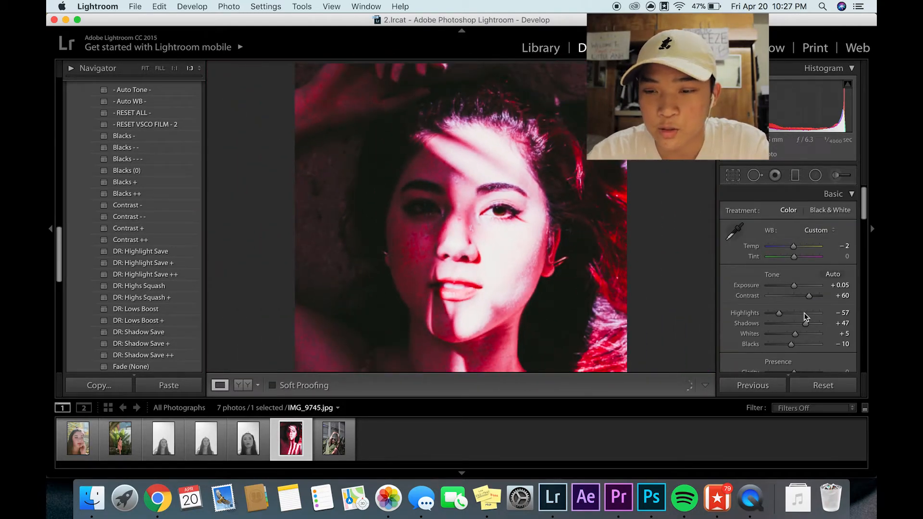
- Select the radial filter on the lit eye of IMG_9745.jpg, clear its colour tint and invert its mask to affect only the iris
scroll(776, 254, "down", 3)
left_click(813, 176)
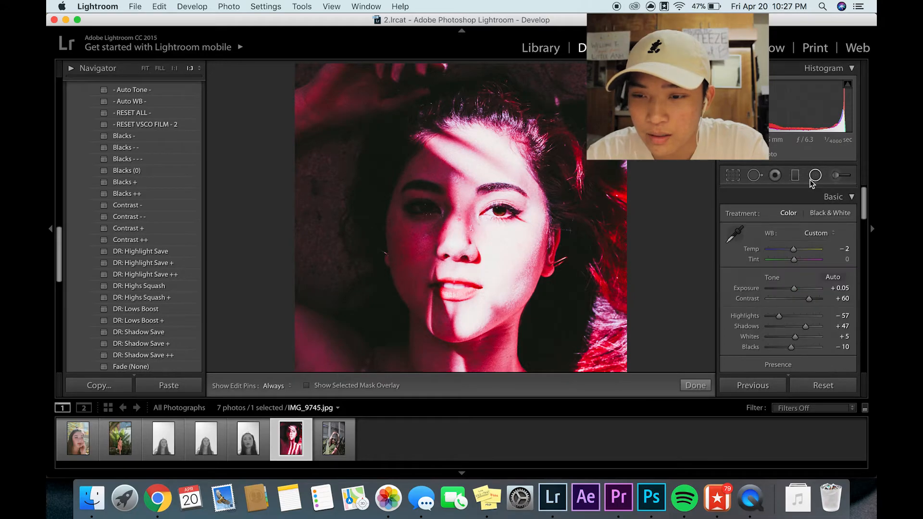
left_click(500, 210)
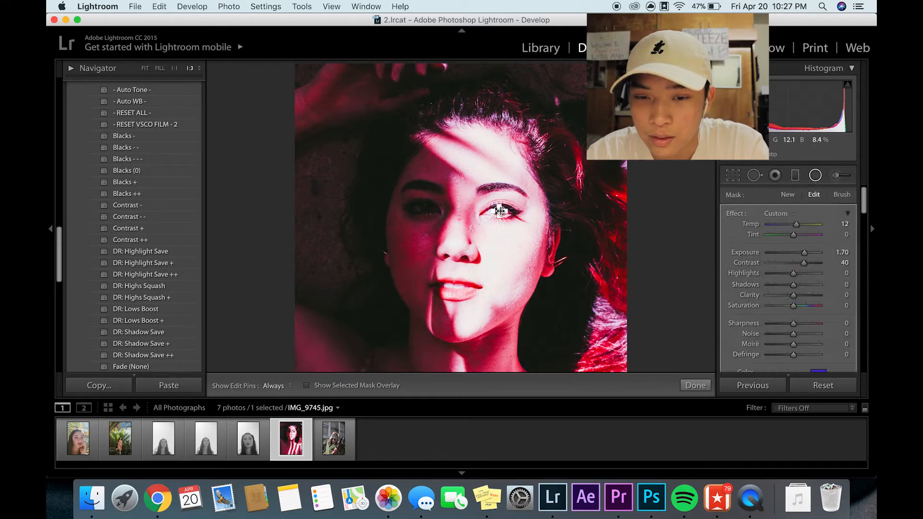
scroll(794, 328, "down", 2)
left_click(817, 335)
left_click_drag(633, 365, 572, 399)
left_click(575, 310)
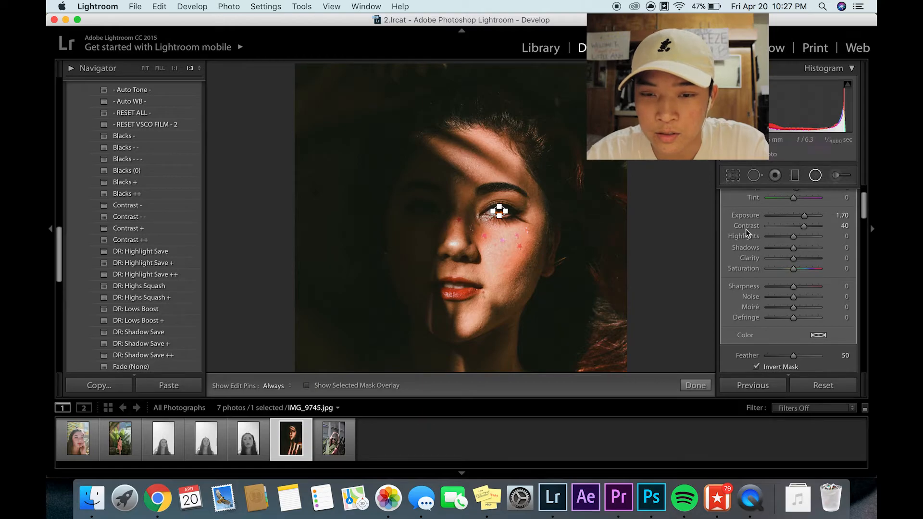
- Set the eye's radial filter to Temp 0, Exposure 1.36, Contrast 30 and Sharpness 17, and finish the filter
double_click(805, 218)
double_click(802, 226)
scroll(808, 215, "up", 1)
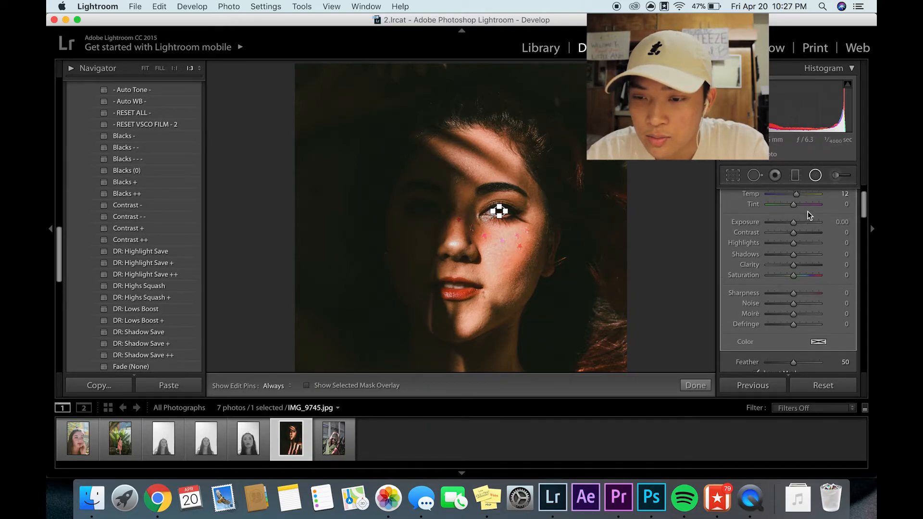
mouse_move(793, 221)
left_mouse_down()
mouse_move(801, 232)
mouse_move(801, 223)
left_mouse_up()
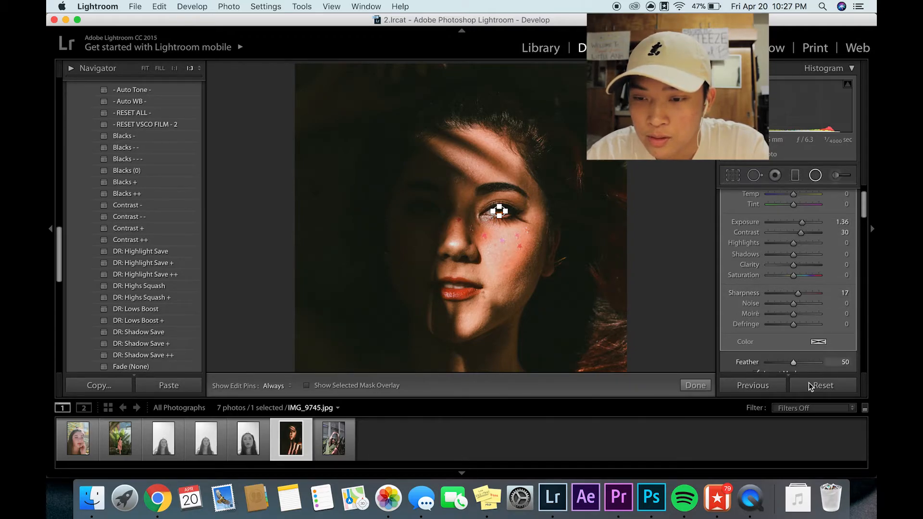
left_click(695, 385)
scroll(547, 218, "up", 2)
scroll(547, 220, "up", 4)
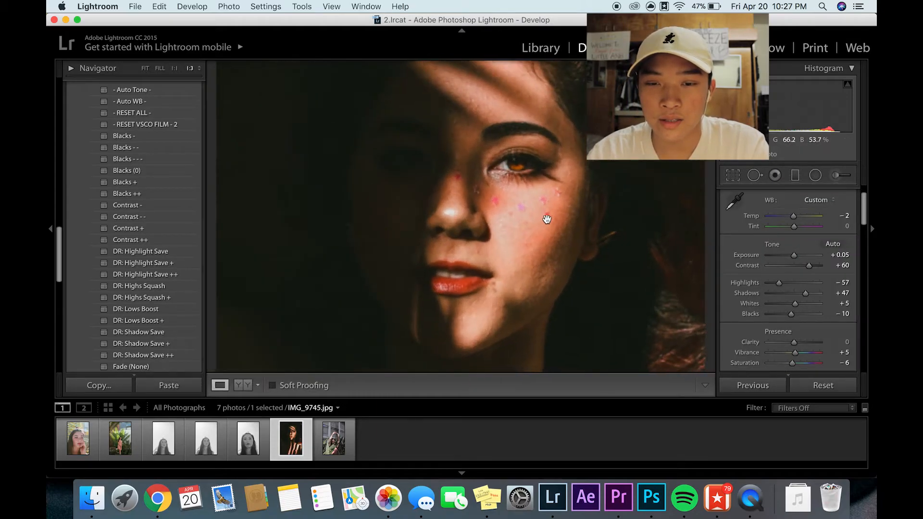
left_click(546, 220)
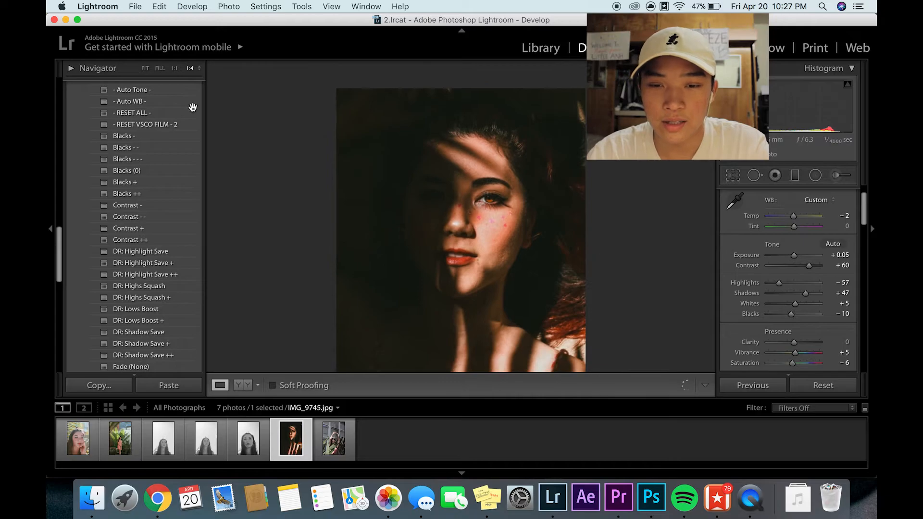
left_click(144, 68)
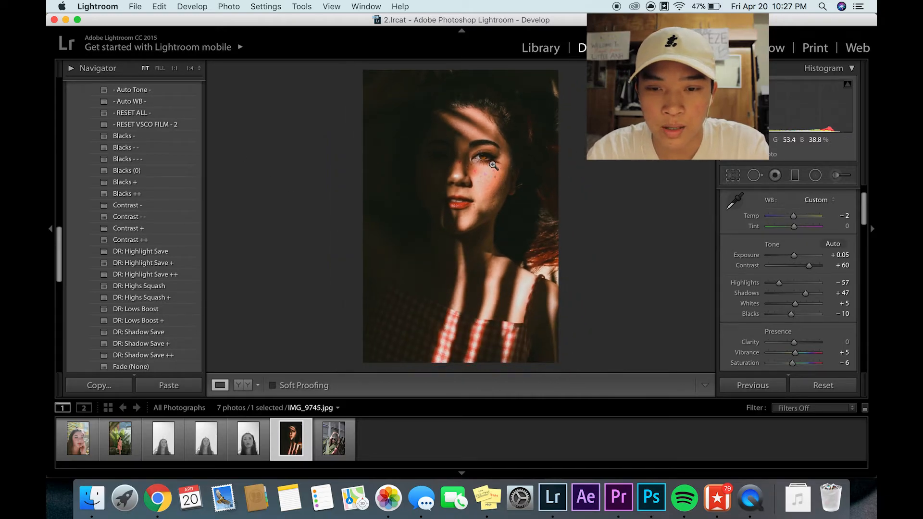
- Open IMG_9803.jpg and apply the .FILMY preset to it
key("Right")
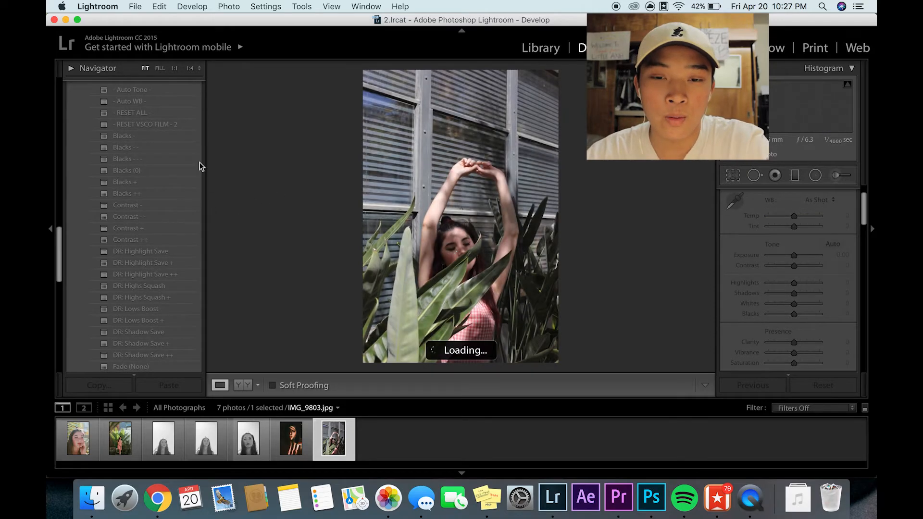
scroll(144, 219, "up", 10)
left_click(151, 219)
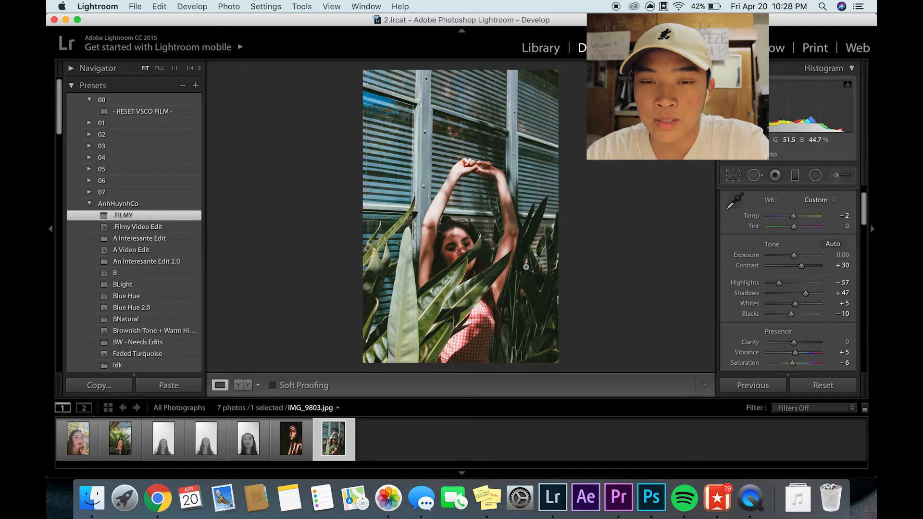
- Desaturate the blue tones of the louvred wall in IMG_9803.jpg with the HSL saturation targeted adjustment
scroll(769, 240, "down", 10)
left_click(766, 221)
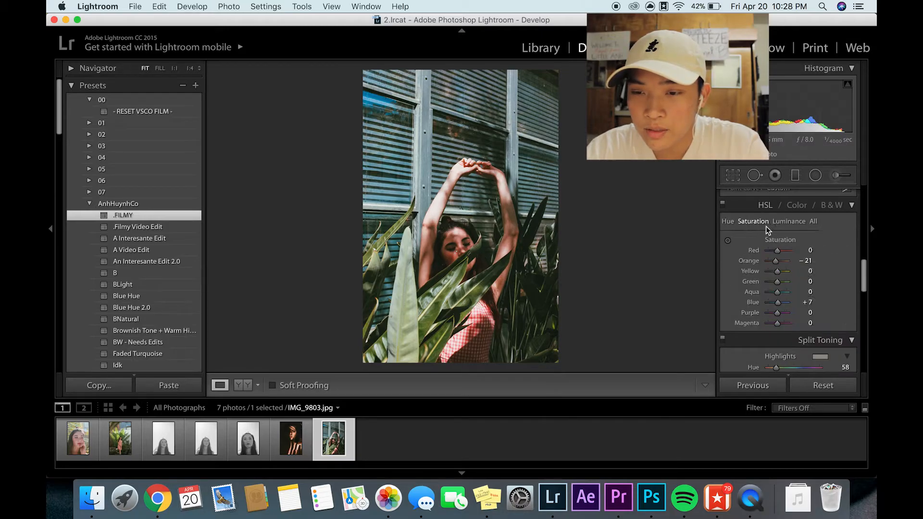
left_click(727, 241)
left_click_drag(376, 97, 377, 102)
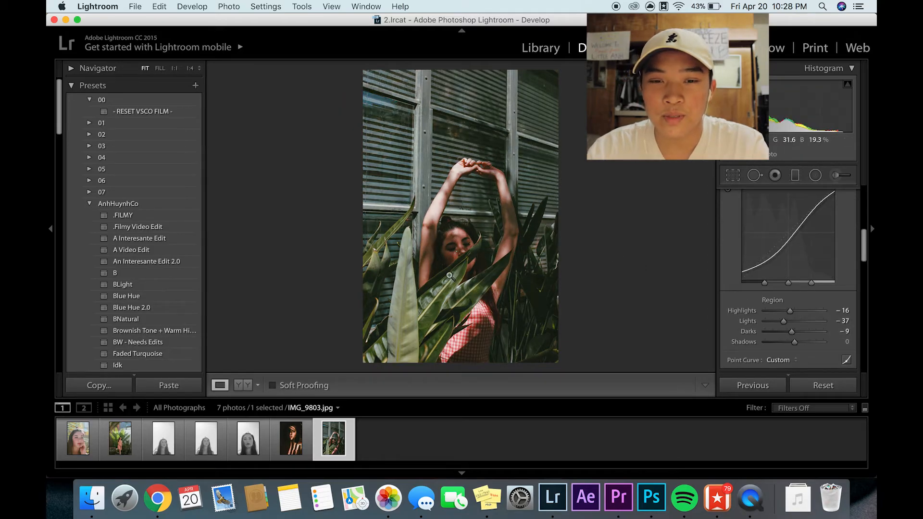
- Set the tone curve's Darks to 0 and check the woman's face in close-up and in the whole photo
left_click(458, 165)
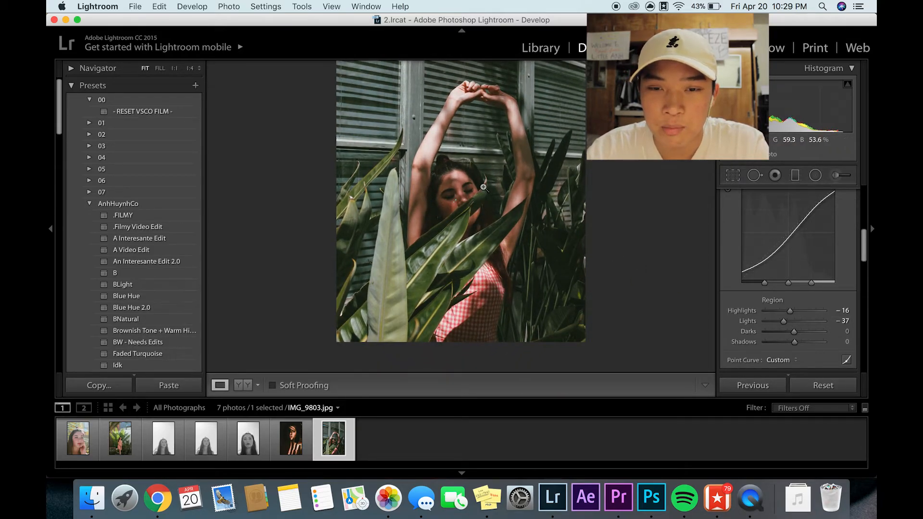
key("z")
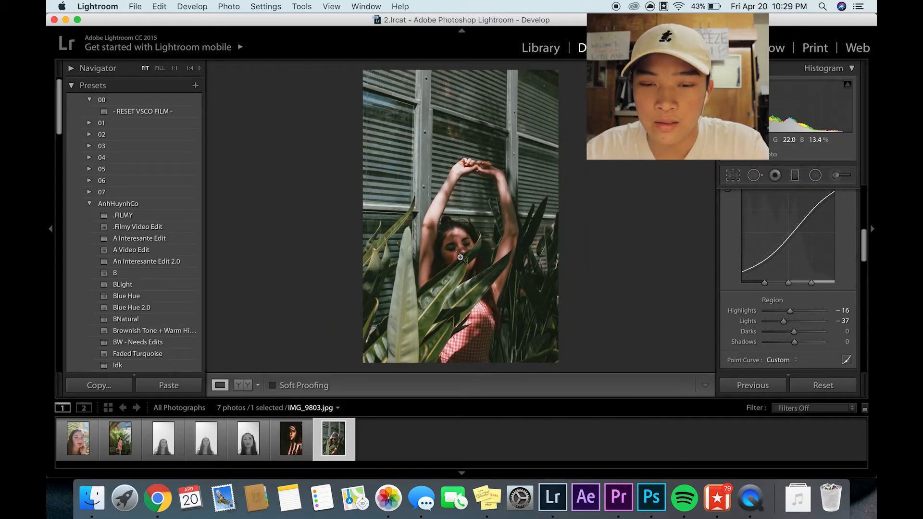
left_click(461, 258)
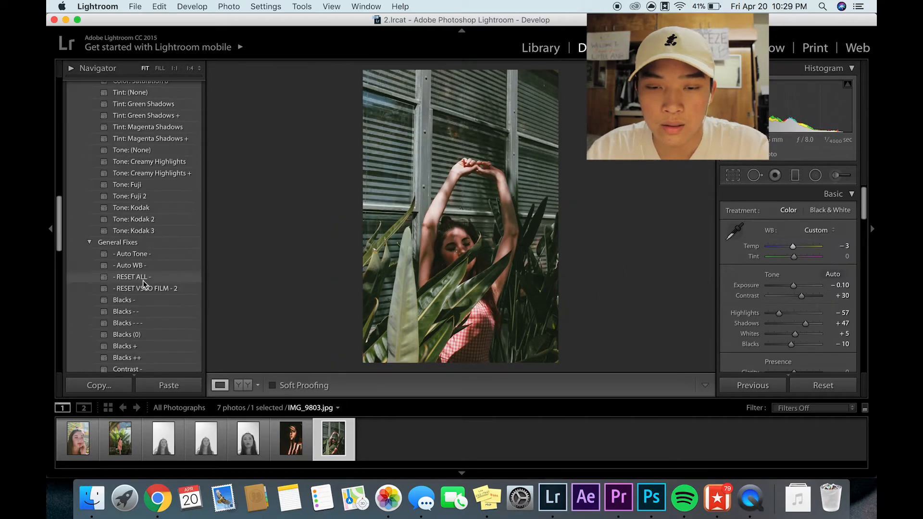
- Apply the DR: Highs Squash + and Blacks - - - presets to IMG_9803.jpg
scroll(145, 285, "down", 8)
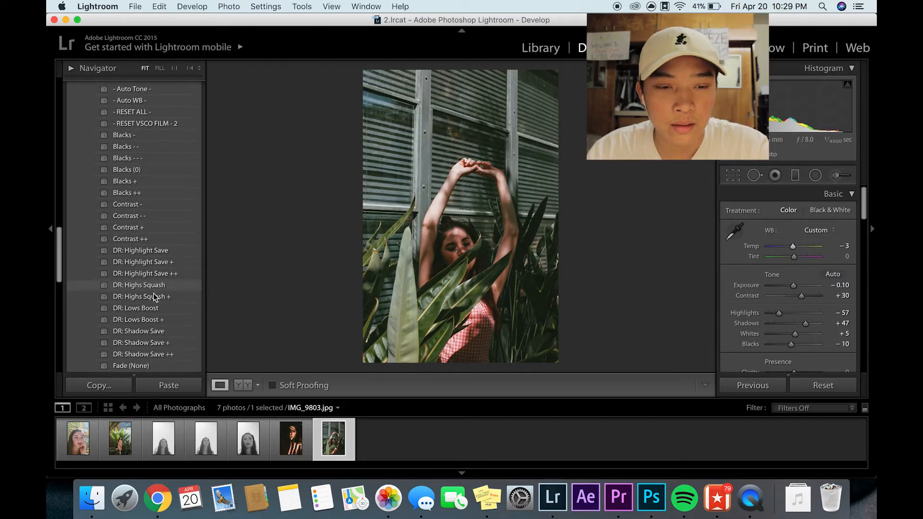
left_click(159, 298)
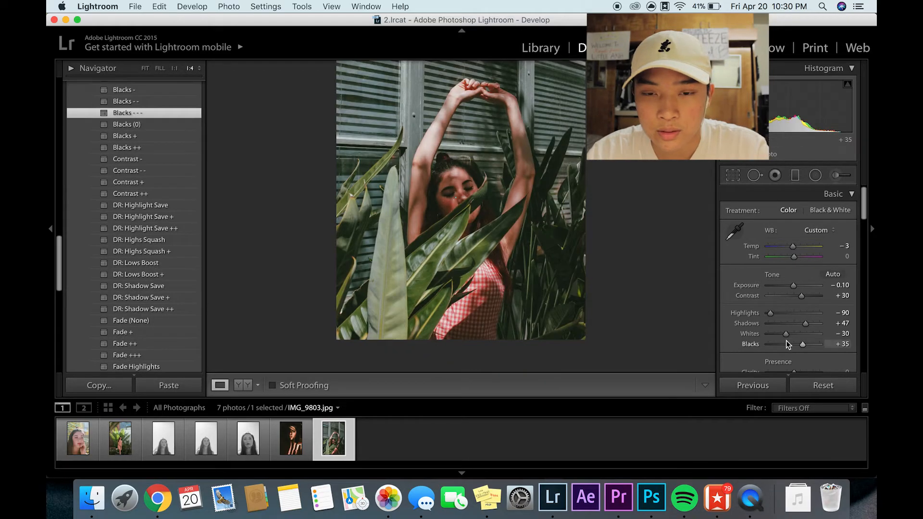
scroll(783, 339, "down", 10)
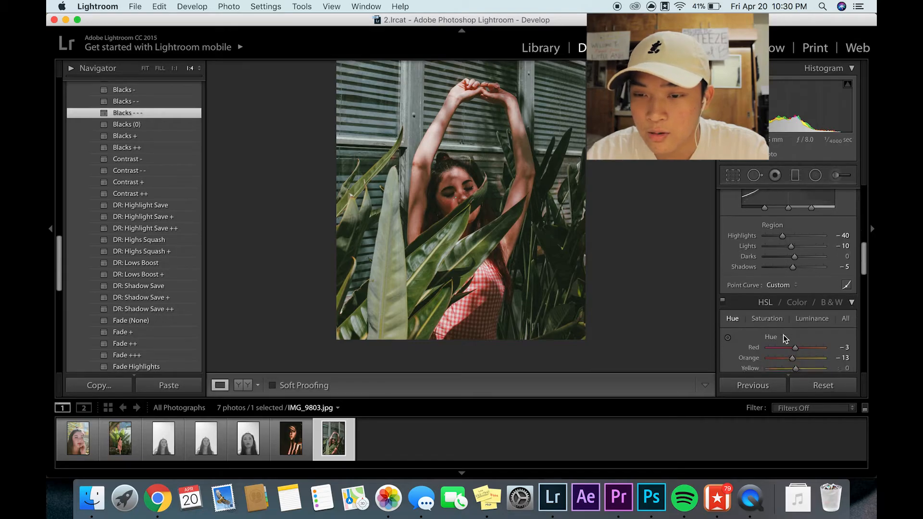
- Shift the skin hues to Red +18 and Orange +6 with the HSL hue targeted adjustment
left_click(727, 337)
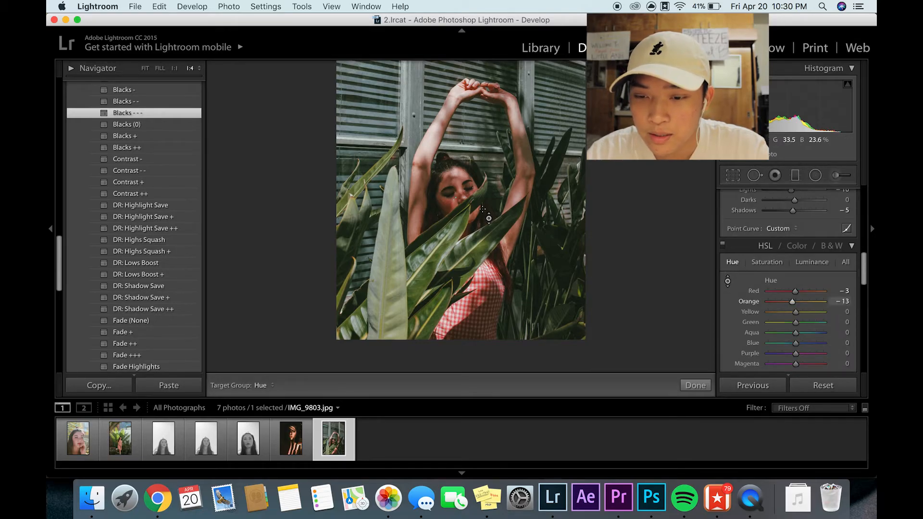
left_click_drag(484, 185, 484, 173)
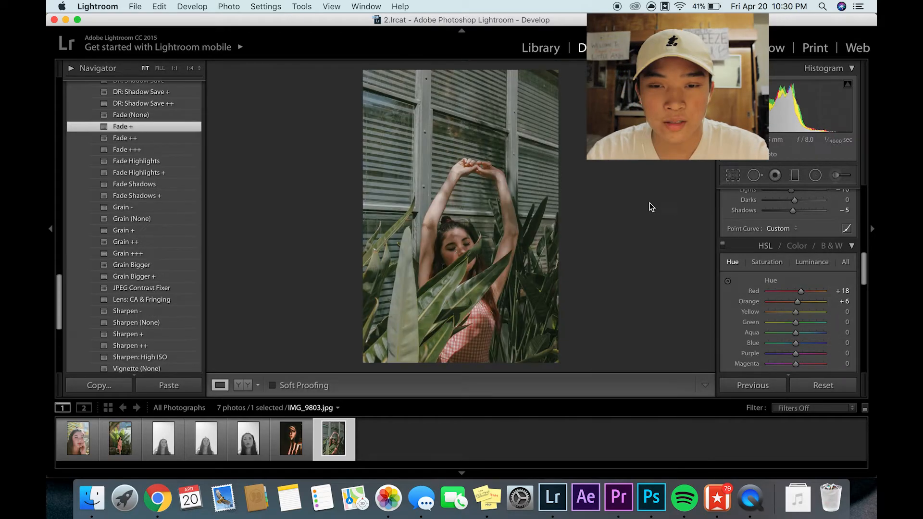
- Try the Fade + preset on IMG_9803.jpg, compare the photo with and without it, and undo it
key("super+z")
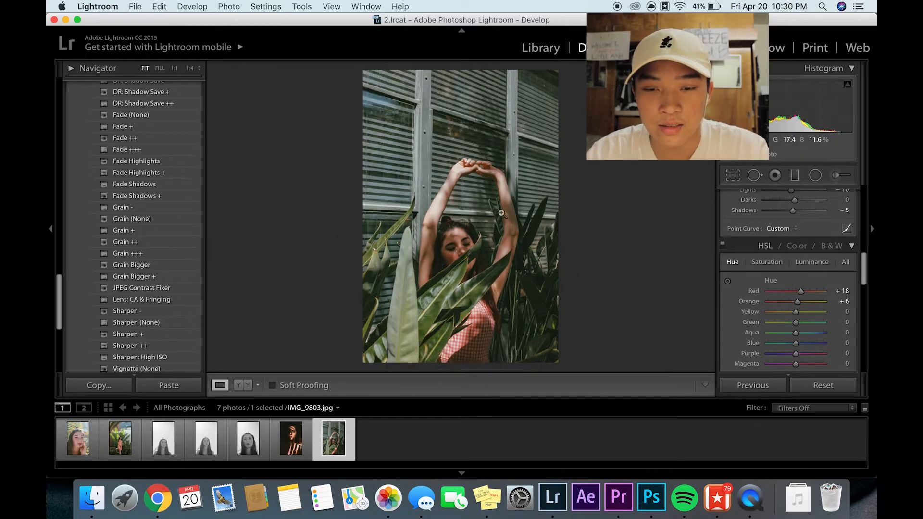
left_click(151, 128)
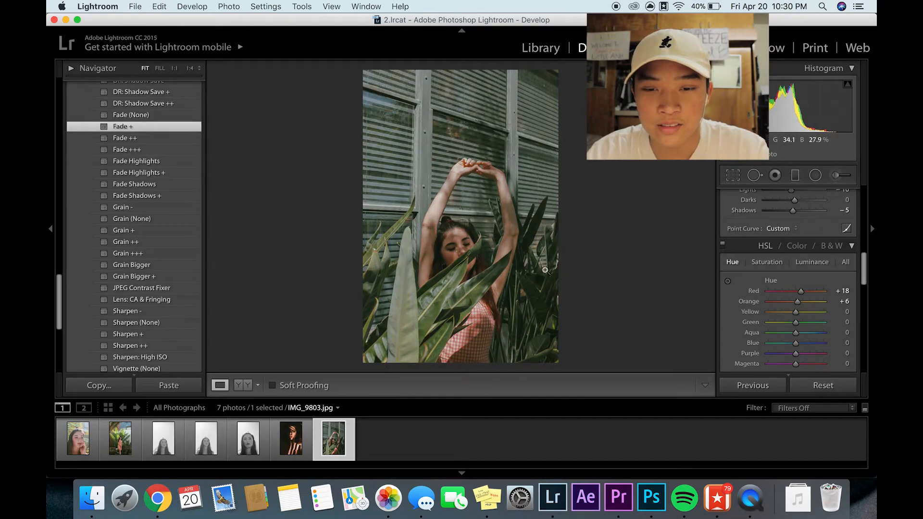
left_click_drag(534, 307, 530, 238)
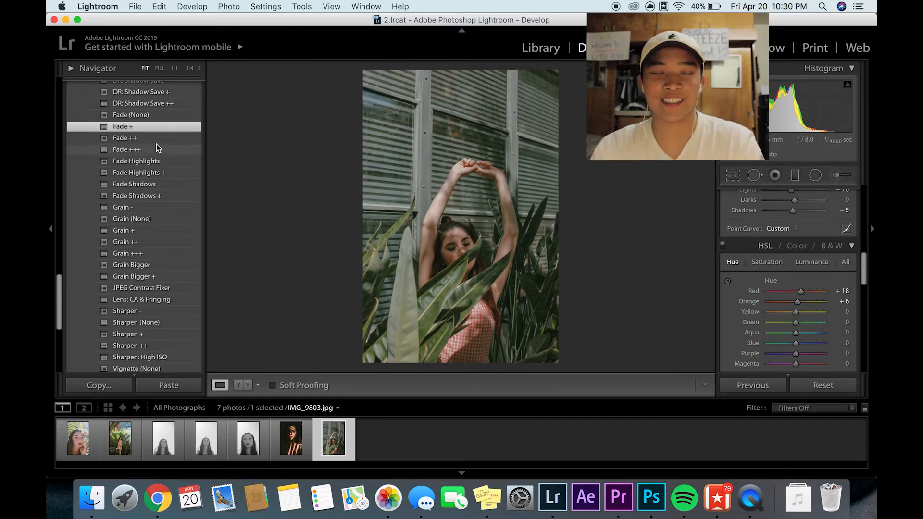
key("super+z")
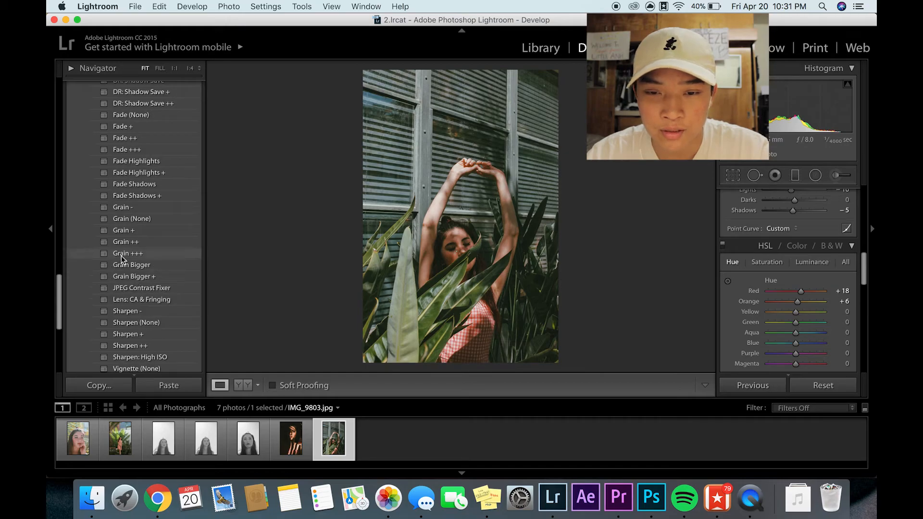
- Look through the grain, vignette, colour and tone presets and apply DR: Lows Boost to IMG_9803.jpg
scroll(115, 271, "down", 2)
scroll(144, 260, "down", 4)
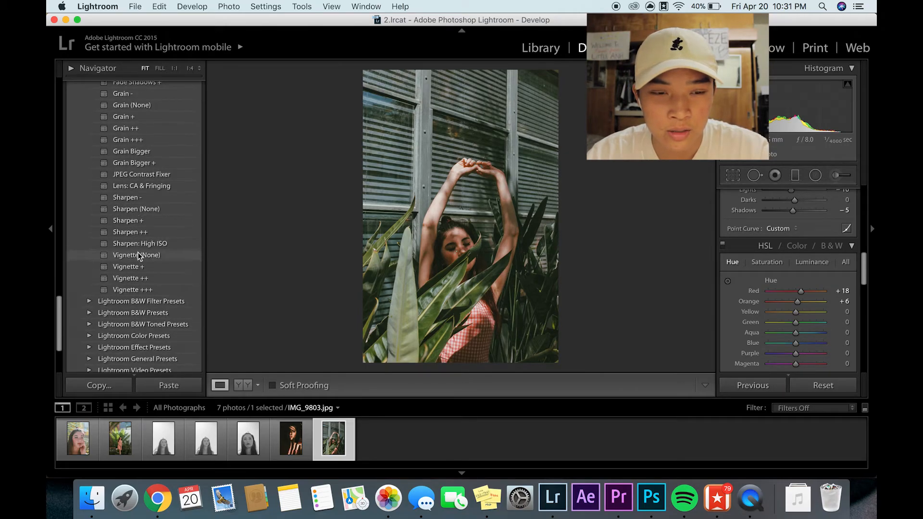
scroll(156, 277, "up", 15)
scroll(153, 283, "up", 10)
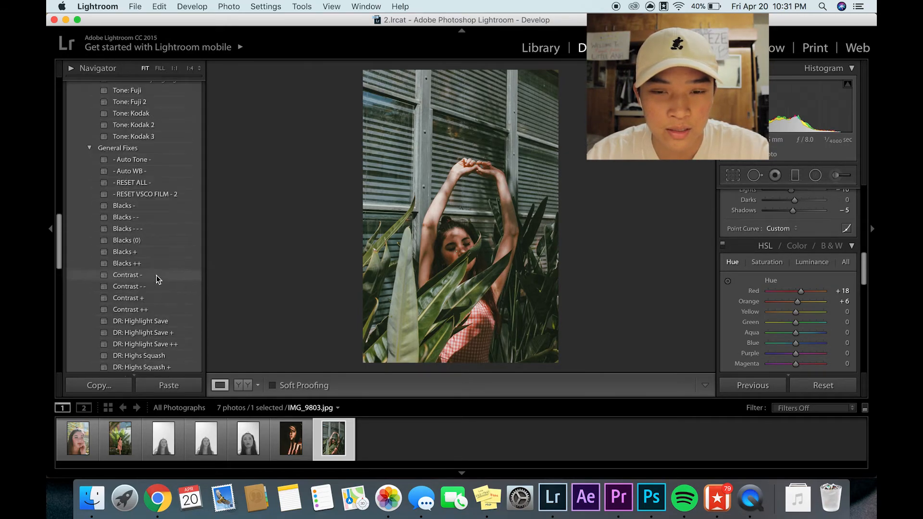
scroll(152, 295, "up", 18)
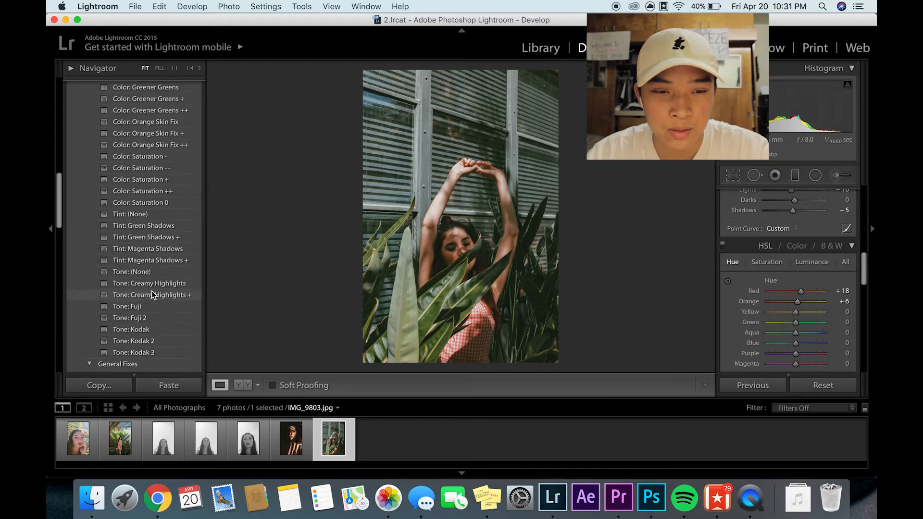
scroll(152, 296, "down", 20)
scroll(161, 310, "down", 4)
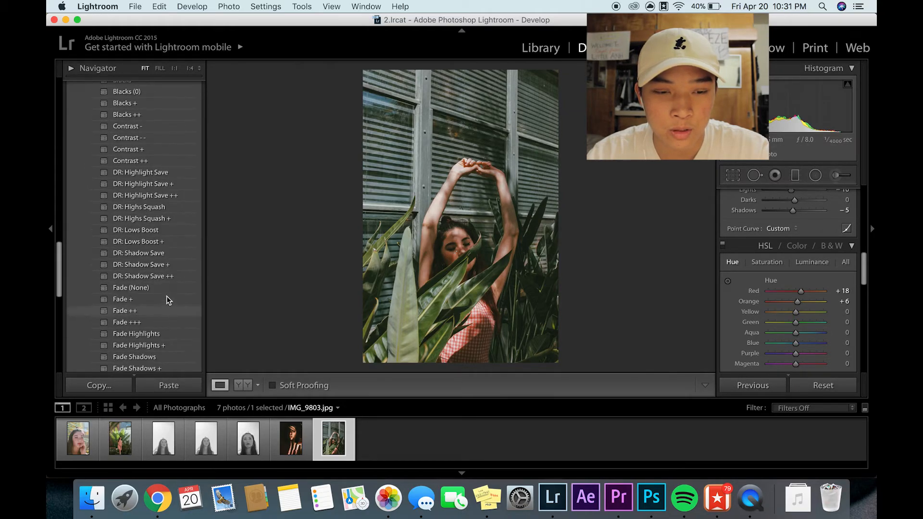
left_click(164, 232)
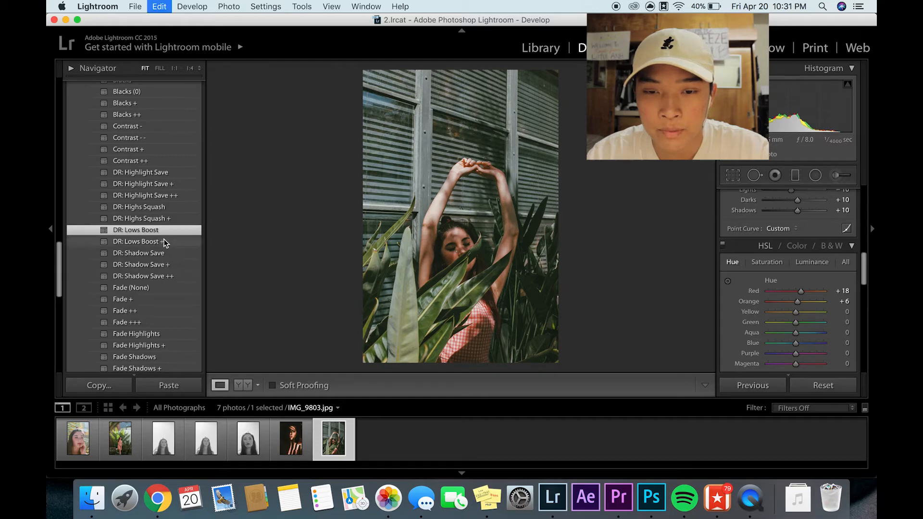
- Set the Vibrance of IMG_9803.jpg to +37, try a Saturation of -9 and undo the saturation change
scroll(800, 318, "up", 8)
left_click(791, 313)
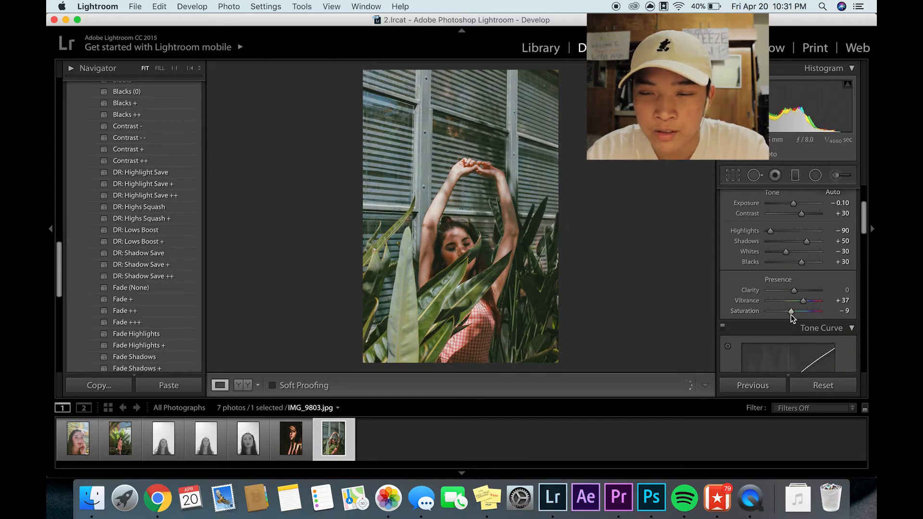
key("super+z")
key("super+z")
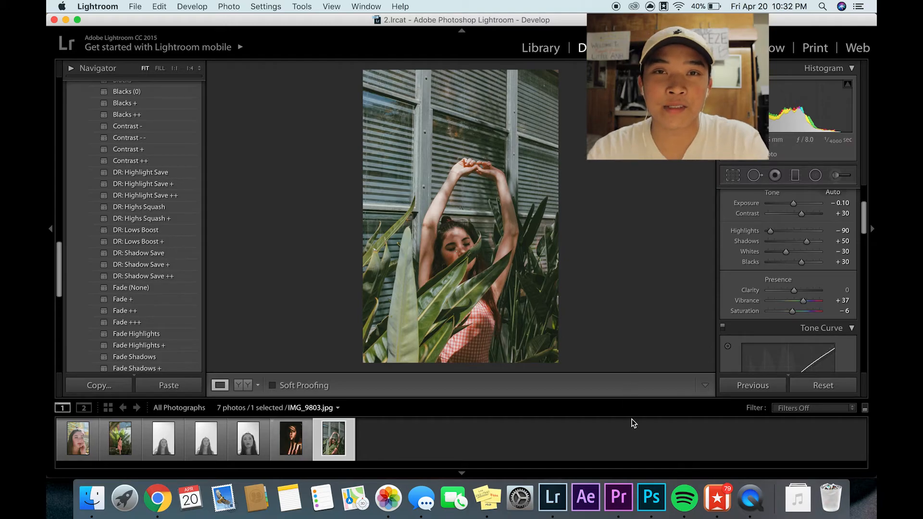
- Switch to Photoshop and create a new square document with a white background
left_click(653, 502)
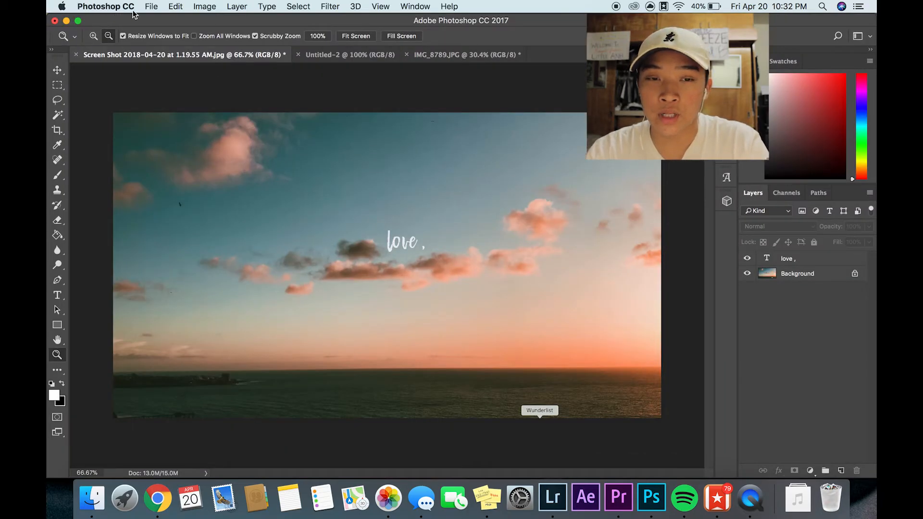
left_click(152, 7)
left_click(185, 22)
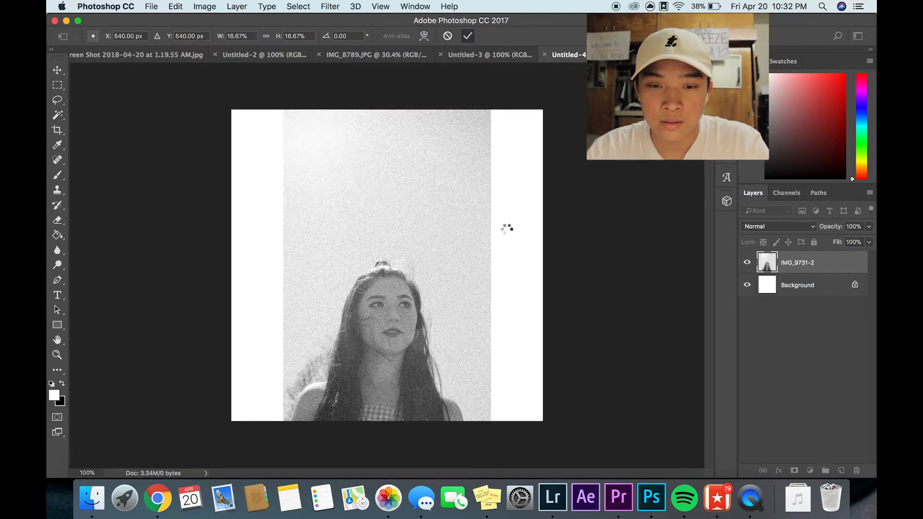
- Place IMG_9731-2 and IMG_9738-2 on the square canvas and arrange them side by side, with IMG_9738-2 on the right
left_click(467, 36)
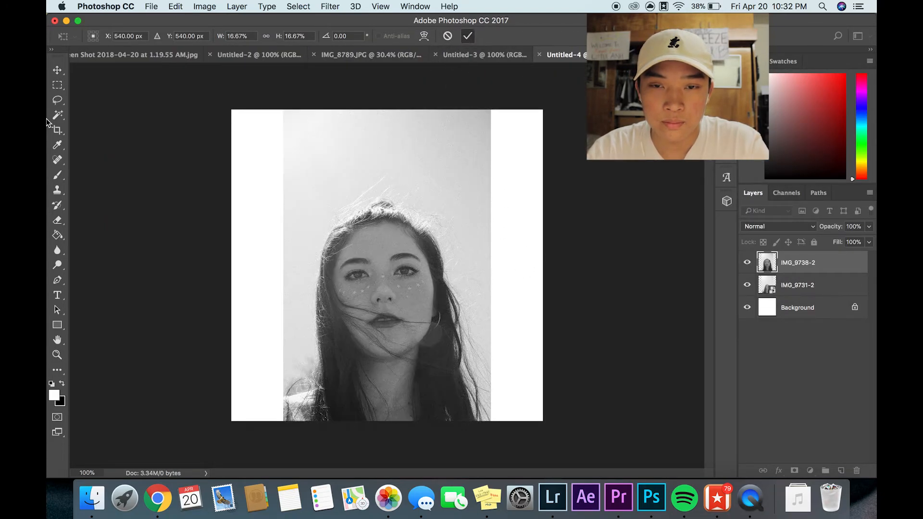
key("v")
left_click_drag(364, 231, 319, 231)
mouse_move(502, 254)
left_mouse_down()
mouse_move(480, 231)
mouse_move(506, 251)
mouse_move(528, 247)
mouse_move(516, 242)
left_mouse_up()
left_click(339, 248)
left_click_drag(339, 248, 318, 246)
left_click_drag(422, 260, 409, 260)
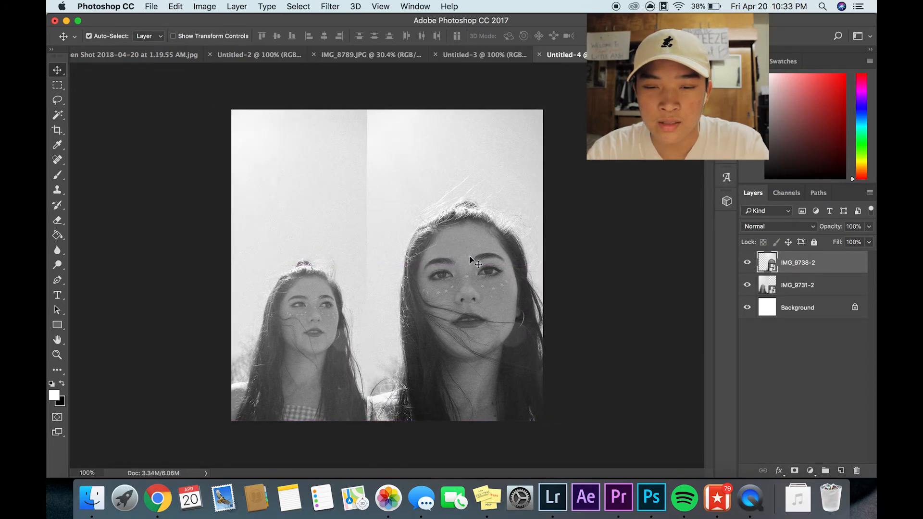
left_click_drag(480, 247, 475, 248)
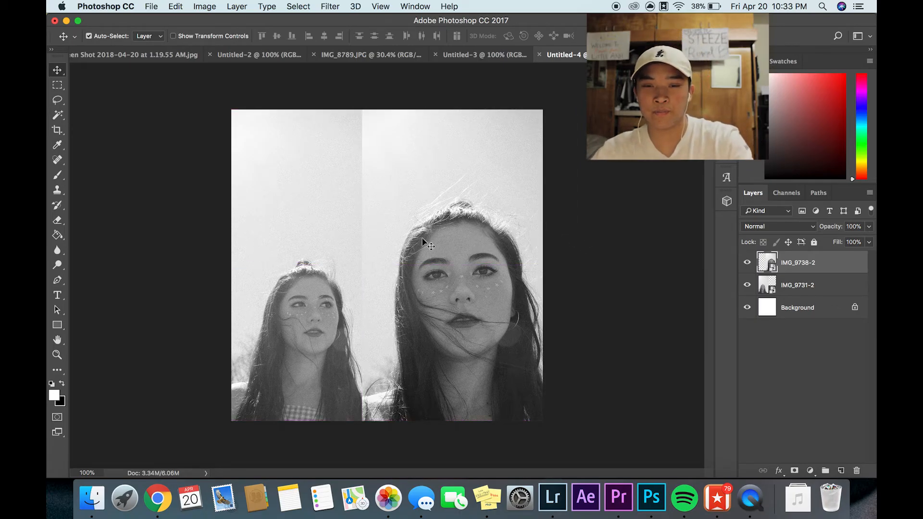
- Scale IMG_9738-2 to 11.20% and move it to the canvas's upper right area
key("ctrl+t")
left_click_drag(365, 110, 428, 210)
left_click_drag(473, 245, 453, 120)
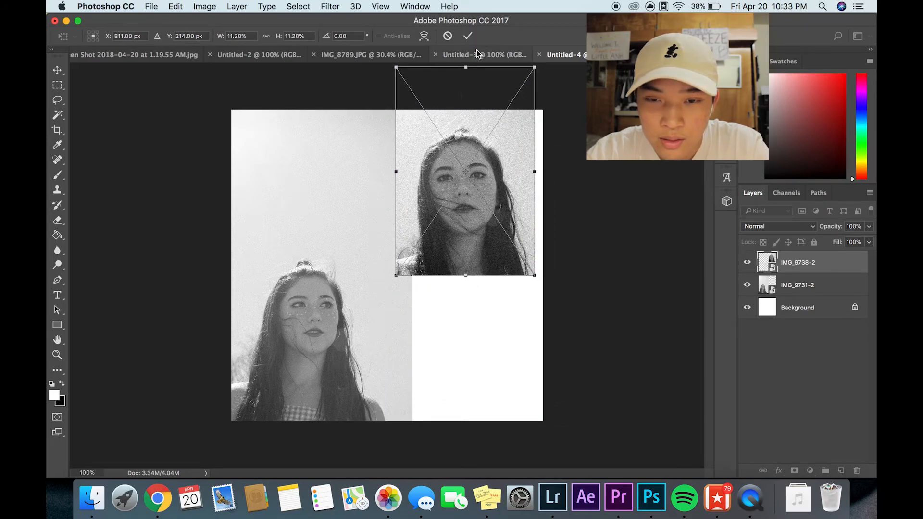
left_click(467, 36)
- Move IMG_9731-2 flush with the canvas's left edge and lower IMG_9738-2 so its top meets the canvas's top edge
left_click_drag(307, 202, 350, 175)
key("super+t")
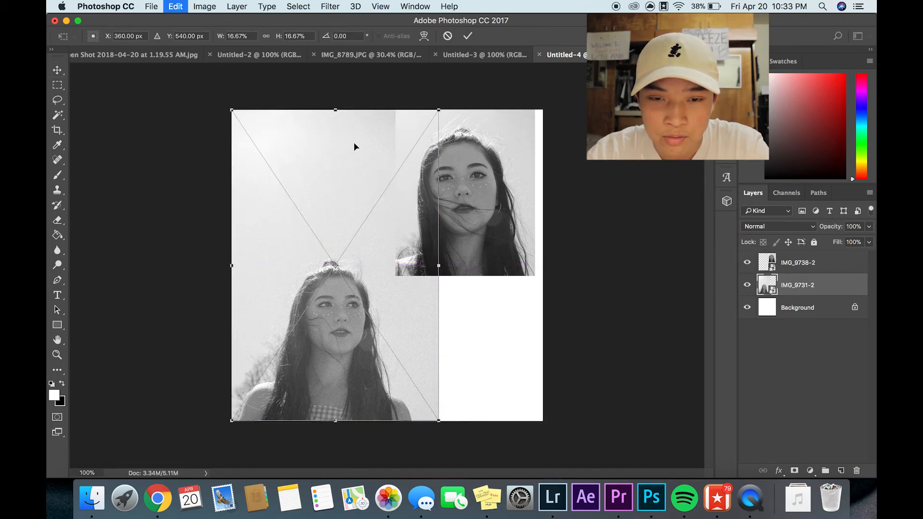
left_click(468, 36)
left_click_drag(459, 202, 459, 234)
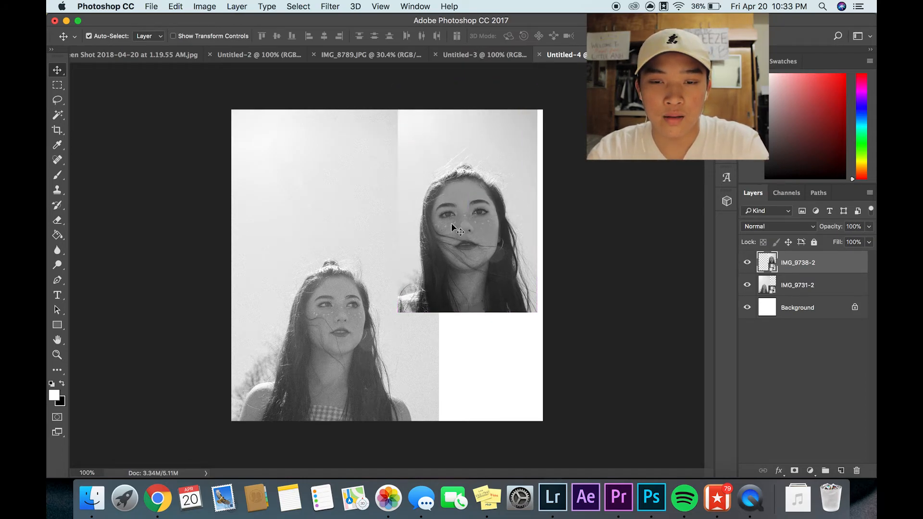
left_click(360, 205)
left_click_drag(360, 205, 345, 203)
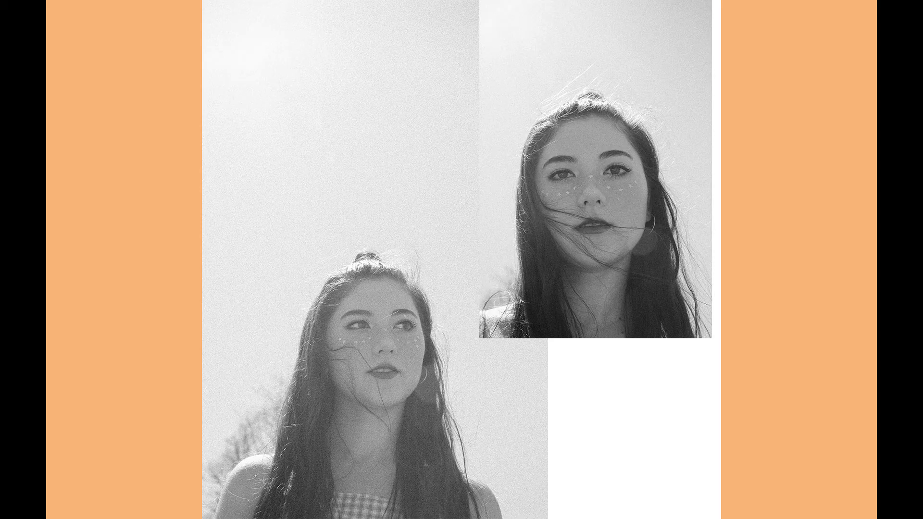